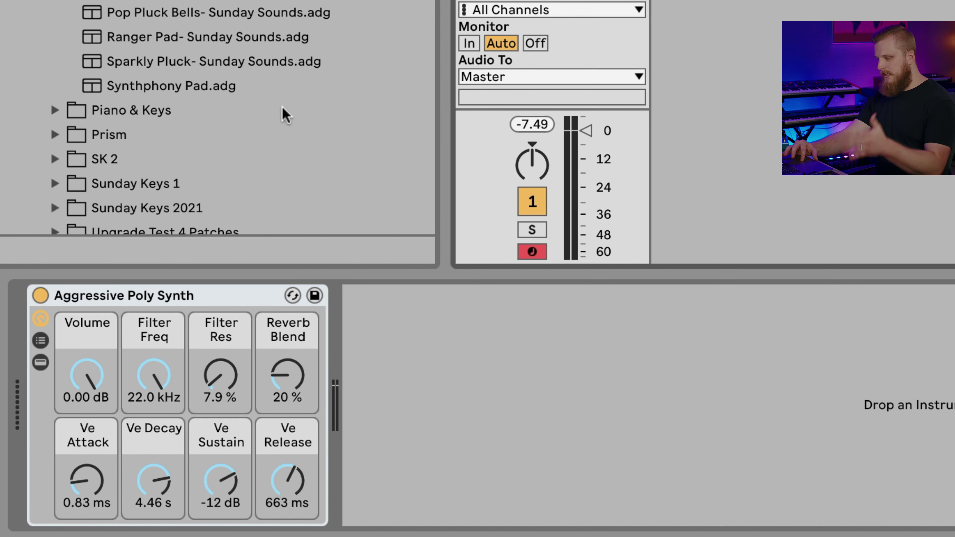
Set the Aggressive Poly Synth's Reverb Blend to 0.0 %, Filter Freq to 1.91 kHz and Ve Attack to 471 ms
{"action": "left_click", "coordinate": [276, 369]}
{"action": "left_click_drag", "start_coordinate": [276, 369], "coordinate": [275, 534]}
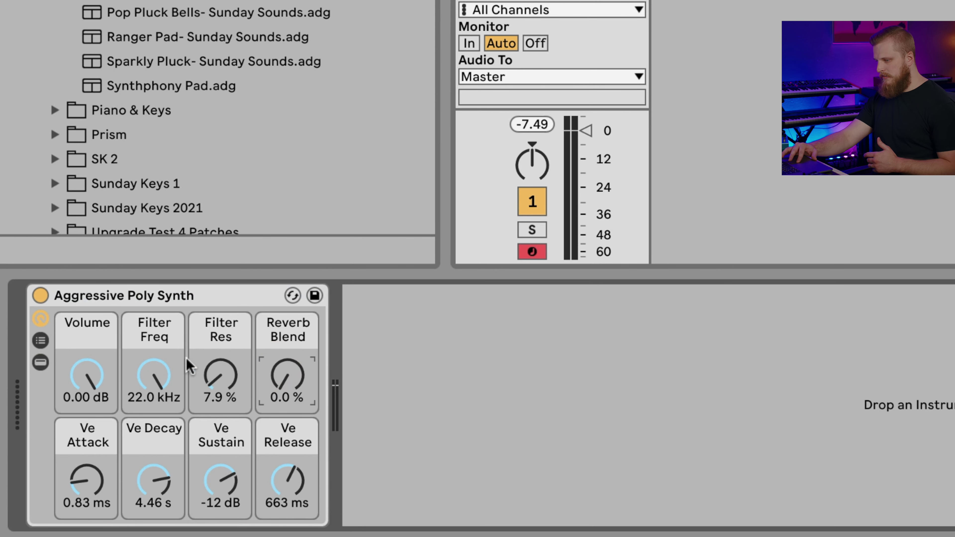
{"action": "mouse_move", "coordinate": [162, 364]}
{"action": "left_mouse_down"}
{"action": "mouse_move", "coordinate": [161, 398]}
{"action": "mouse_move", "coordinate": [165, 370]}
{"action": "left_mouse_up"}
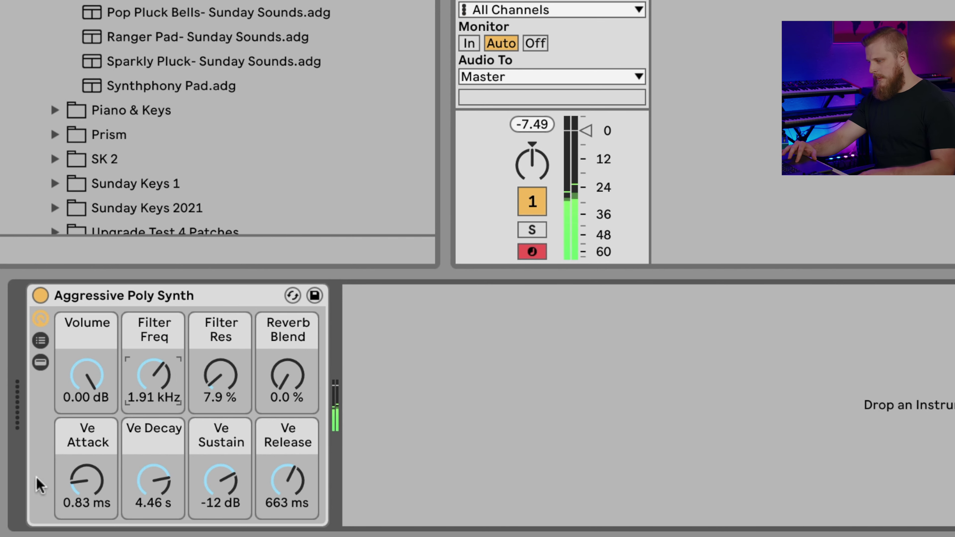
{"action": "left_click_drag", "start_coordinate": [79, 480], "coordinate": [78, 453]}
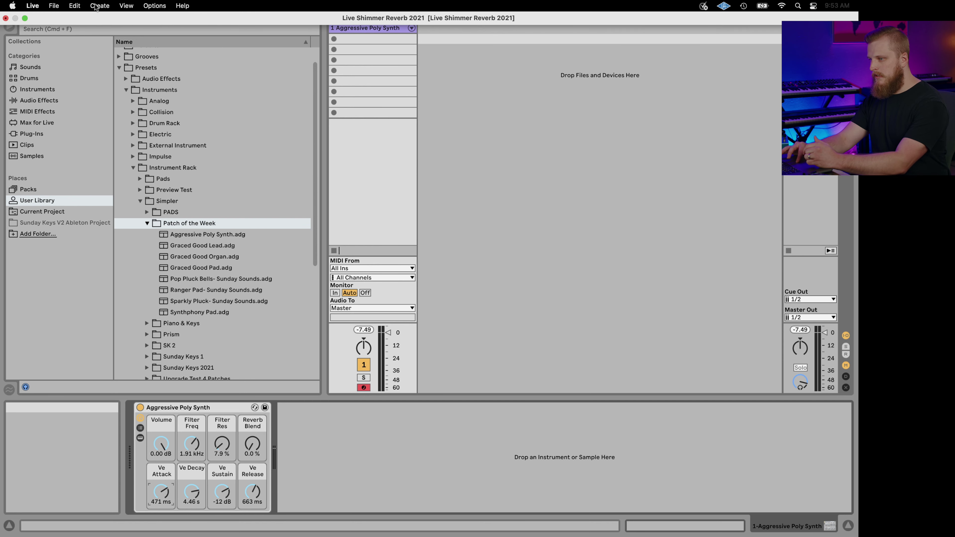
Insert a return track and rename it Shimmer
{"action": "left_click", "coordinate": [99, 6]}
{"action": "left_click", "coordinate": [118, 126]}
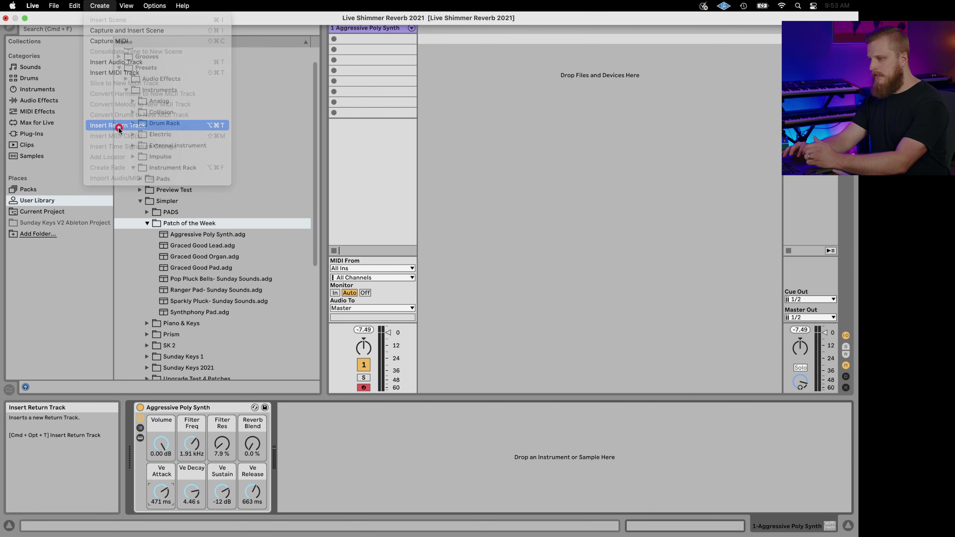
{"action": "left_click", "coordinate": [745, 28]}
{"action": "key", "text": "super+r"}
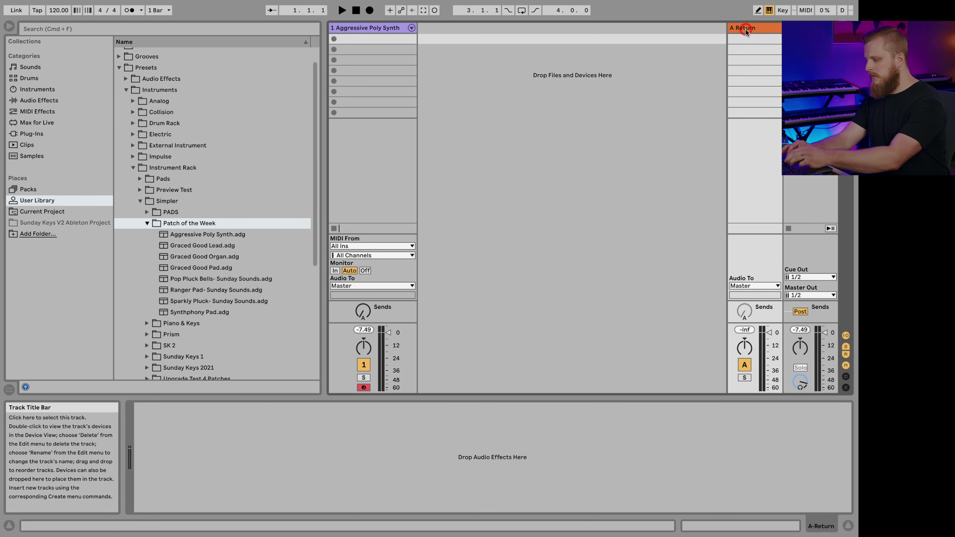
{"action": "type", "text": "Shimmer"}
{"action": "key", "text": "Return"}
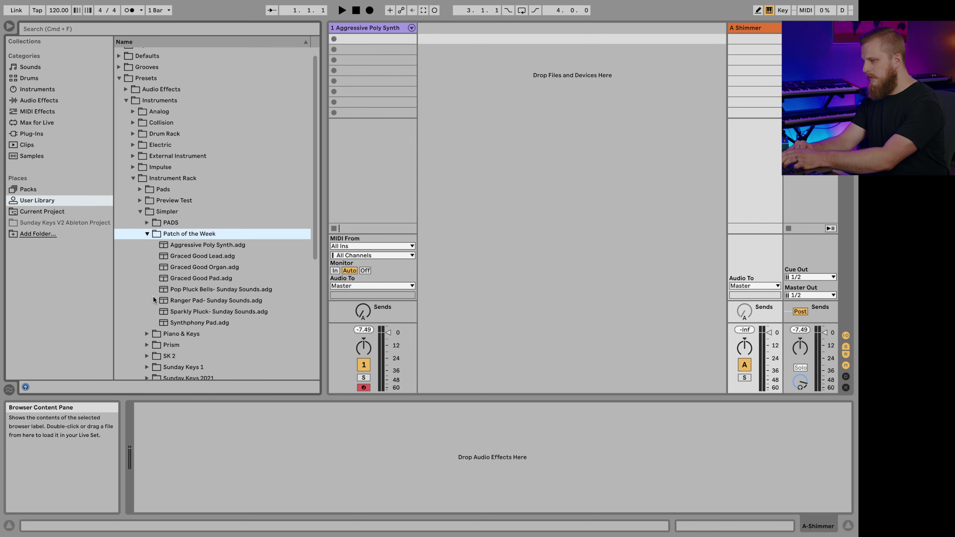
Add an Audio Effect Rack to the Shimmer return track and show its chain list
{"action": "scroll", "coordinate": [153, 296], "scroll_direction": "up", "scroll_amount": 2}
{"action": "left_click", "coordinate": [31, 100]}
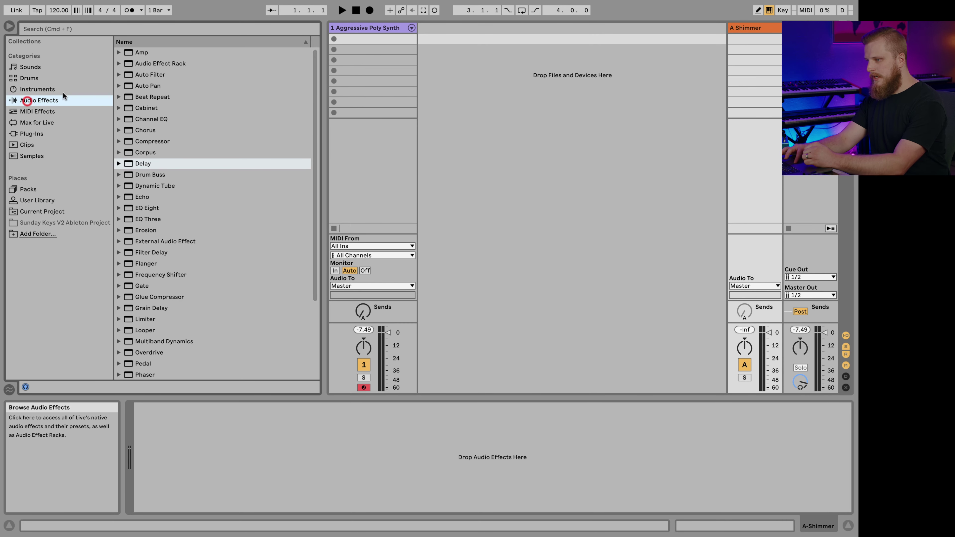
{"action": "left_click_drag", "start_coordinate": [169, 64], "coordinate": [155, 463]}
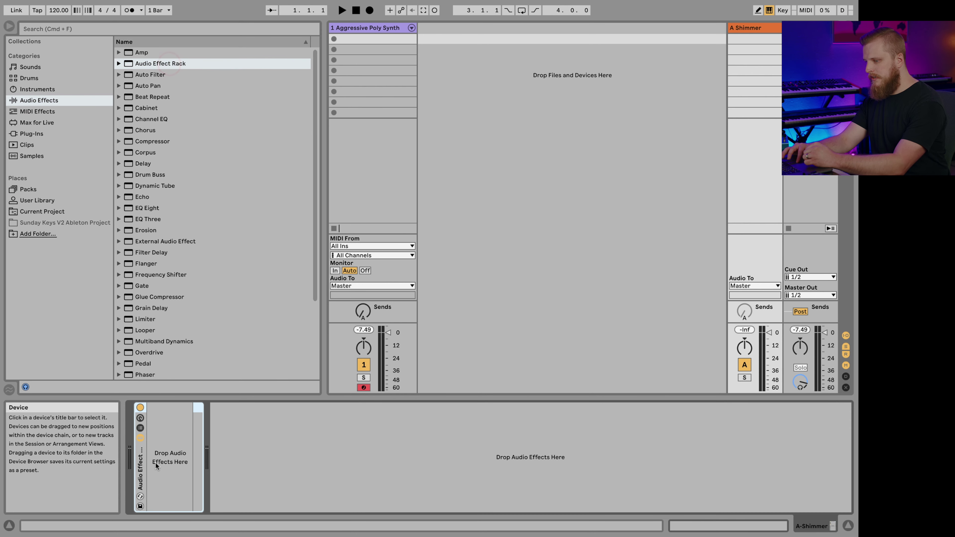
{"action": "left_click", "coordinate": [140, 428]}
{"action": "left_click", "coordinate": [309, 445]}
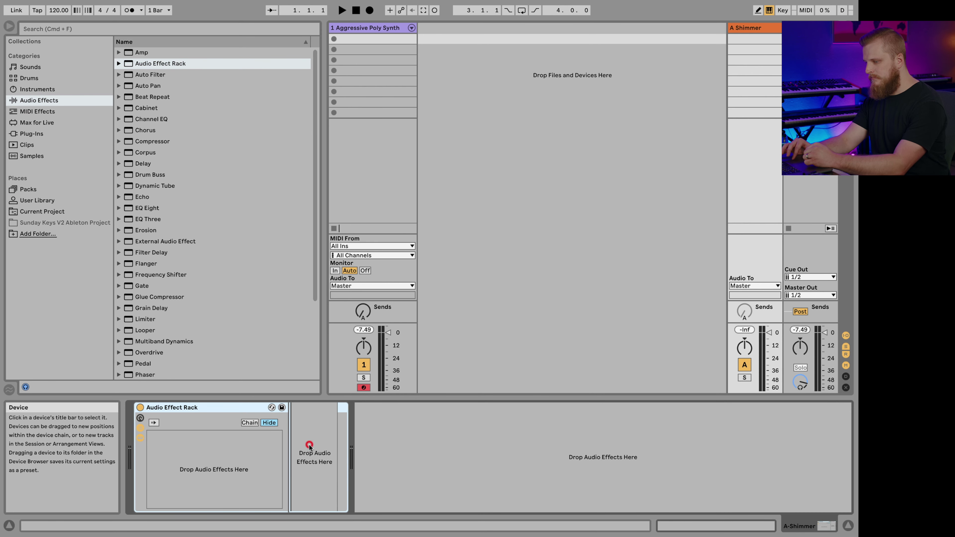
Rename the Audio Effect Rack on the return track as Shimmer Effect
{"action": "left_click", "coordinate": [186, 407]}
{"action": "key", "text": "super+r"}
{"action": "type", "text": "S"}
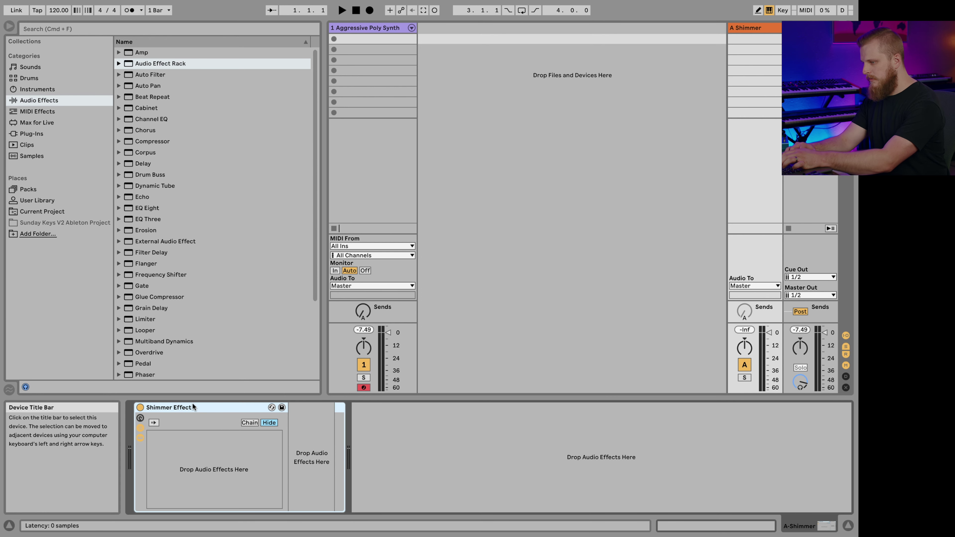
Raise the synth track's send A to its maximum and solo the Shimmer return track
{"action": "left_click", "coordinate": [363, 312]}
{"action": "left_click_drag", "start_coordinate": [362, 312], "coordinate": [362, 299]}
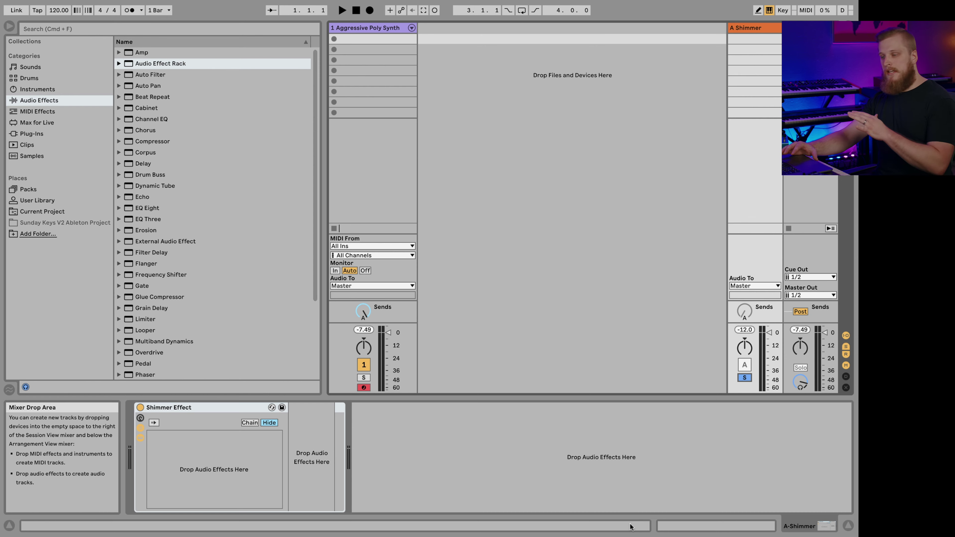
Add a Reverb audio effect inside the Shimmer Effect rack
{"action": "scroll", "coordinate": [165, 338], "scroll_direction": "down", "scroll_amount": 4}
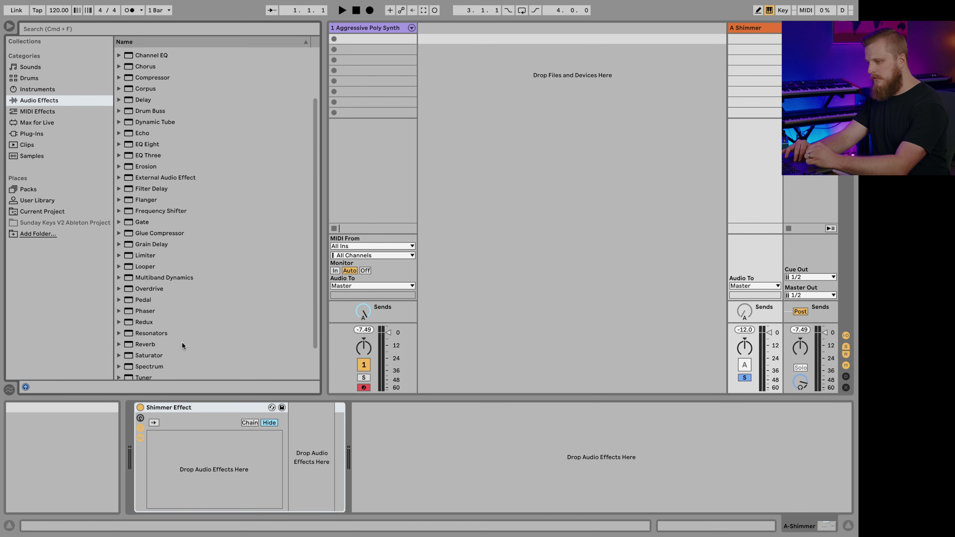
{"action": "left_click_drag", "start_coordinate": [163, 334], "coordinate": [305, 457]}
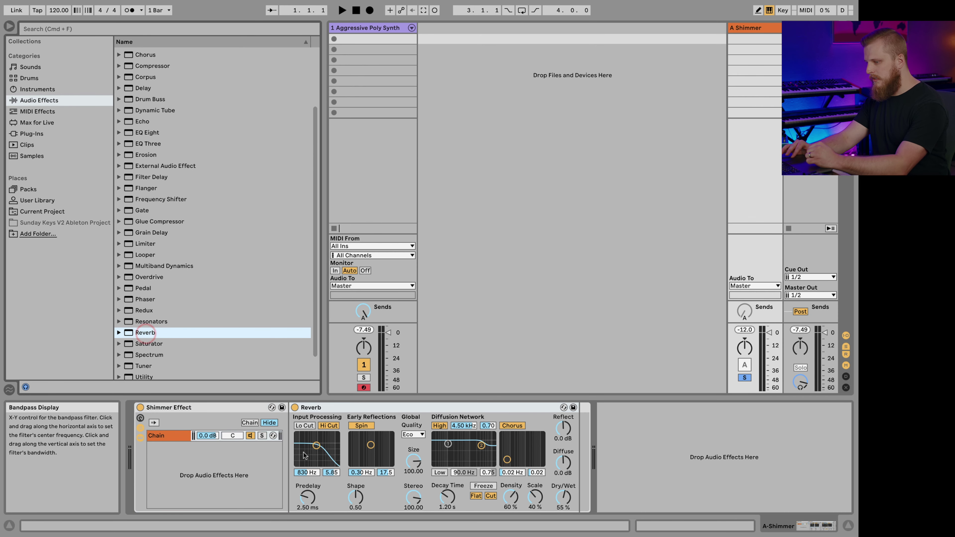
{"action": "left_click", "coordinate": [333, 408]}
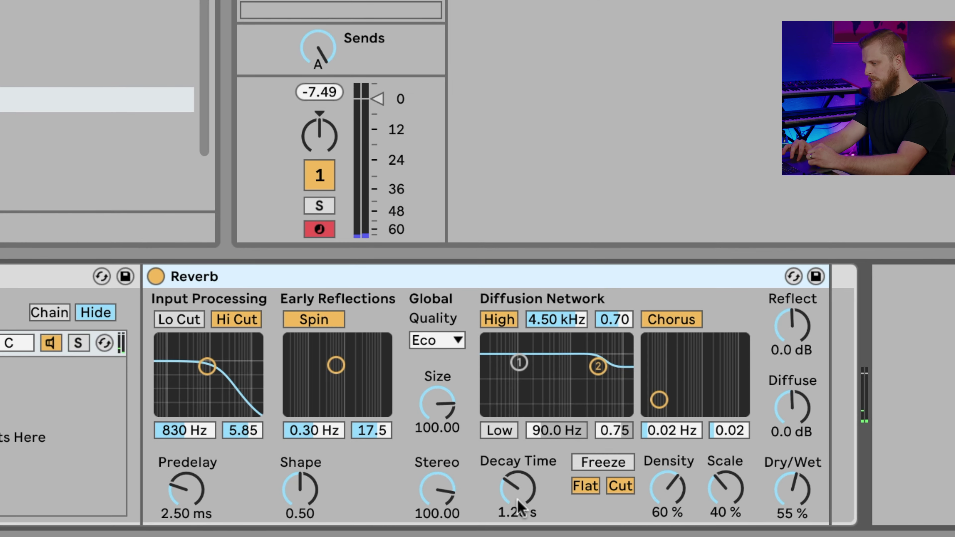
Set the Reverb's Decay Time to 4.34 s, Chorus to 0.86 Hz and 0.33, Scale to 100 % and Density to 96 %
{"action": "left_click_drag", "start_coordinate": [518, 508], "coordinate": [519, 466]}
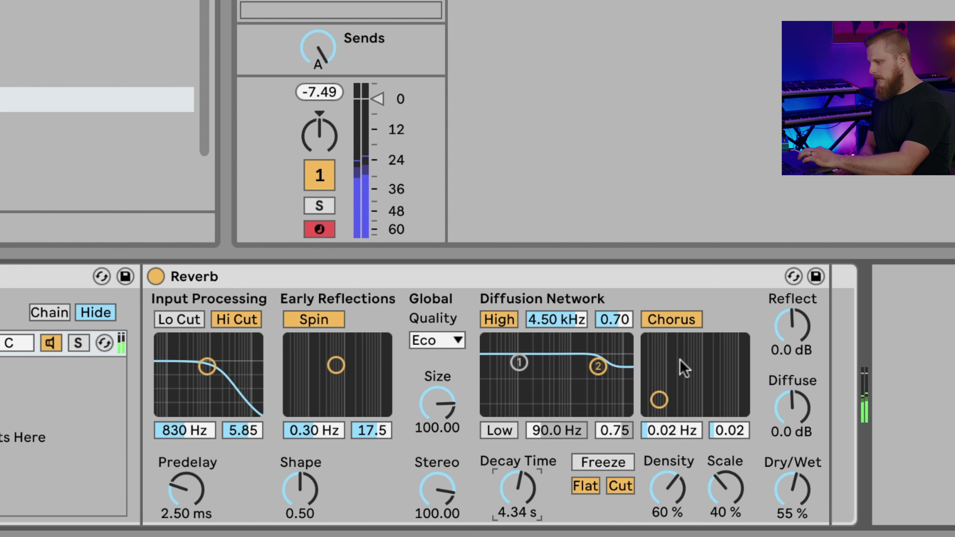
{"action": "left_click", "coordinate": [656, 402]}
{"action": "left_click_drag", "start_coordinate": [656, 403], "coordinate": [710, 370]}
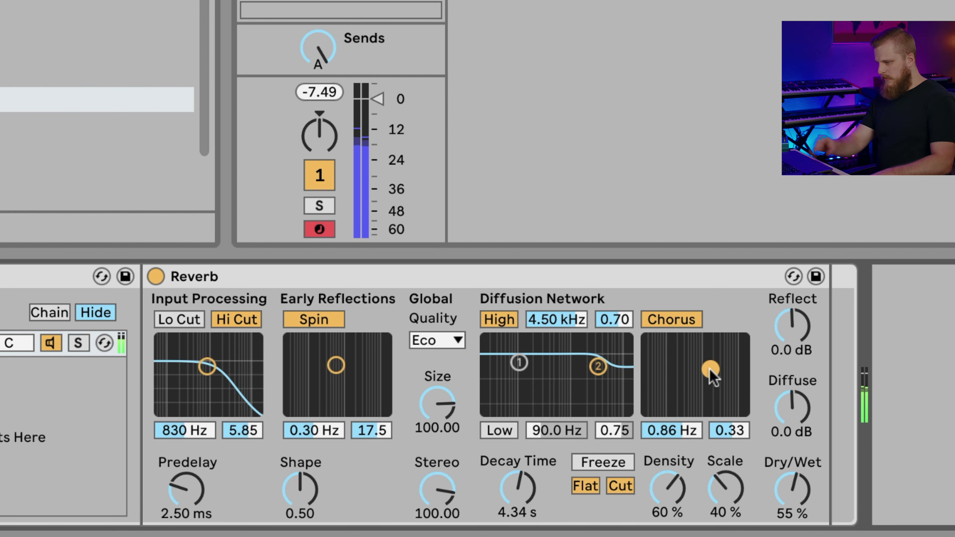
{"action": "left_click_drag", "start_coordinate": [718, 500], "coordinate": [722, 486]}
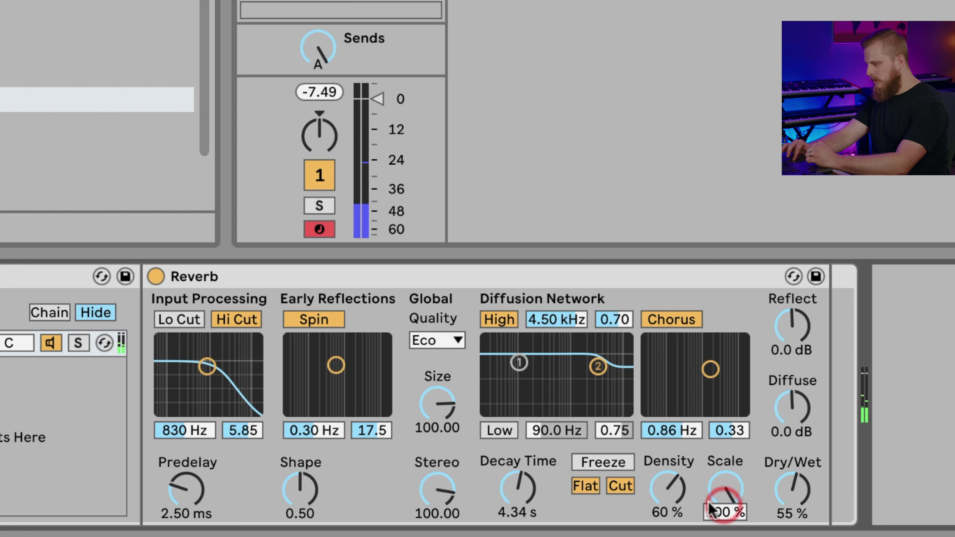
{"action": "left_click_drag", "start_coordinate": [668, 500], "coordinate": [530, 463]}
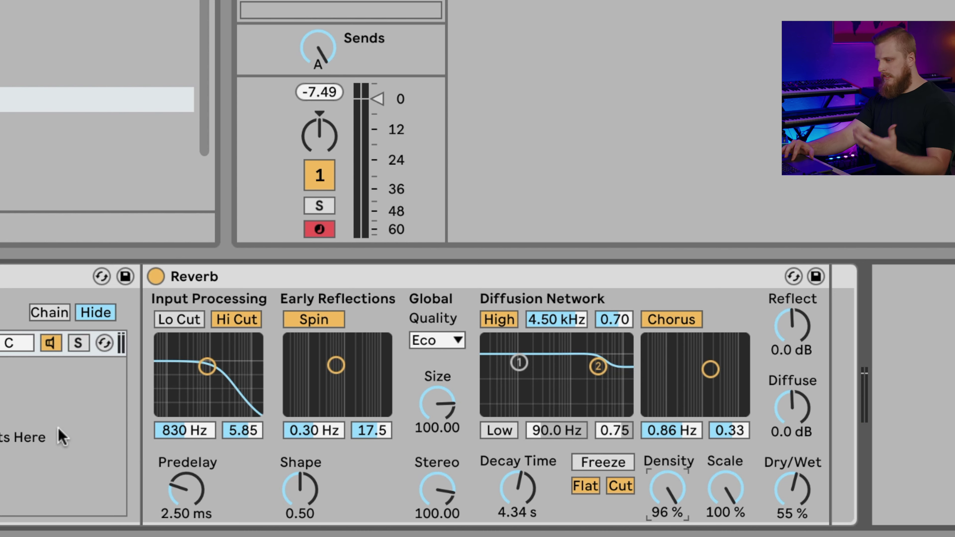
Turn off the Reverb's Hi Cut, set Predelay to 0.50 ms, and raise Reflect and Diffuse to 6.0 dB each
{"action": "left_click", "coordinate": [246, 322]}
{"action": "left_click", "coordinate": [189, 490]}
{"action": "left_click_drag", "start_coordinate": [189, 490], "coordinate": [184, 504]}
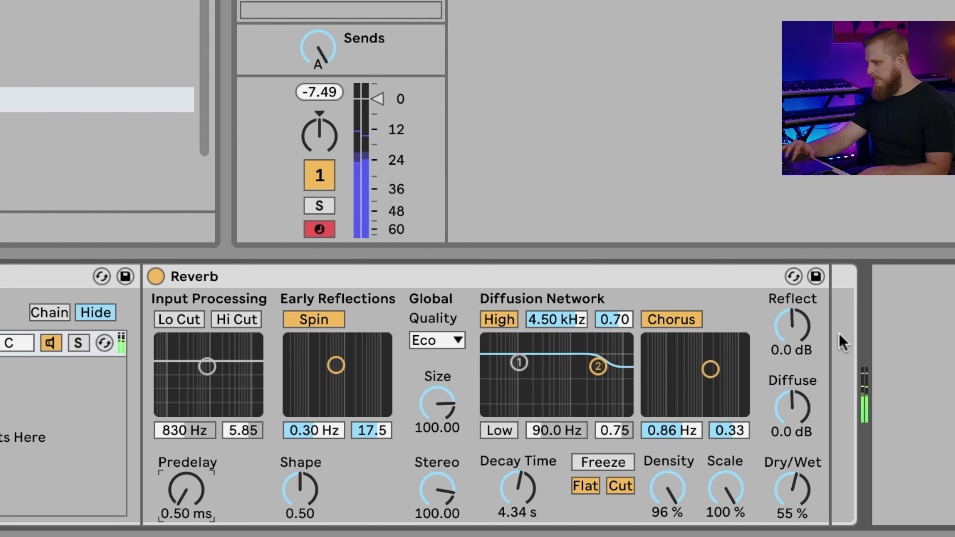
{"action": "left_click_drag", "start_coordinate": [816, 331], "coordinate": [816, 316]}
{"action": "left_click_drag", "start_coordinate": [801, 440], "coordinate": [802, 441]}
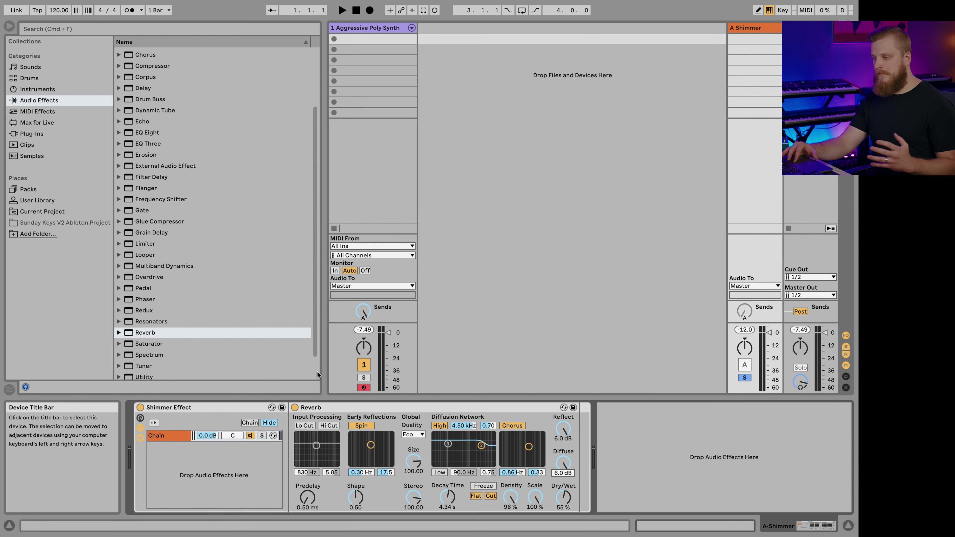
Add a Grain Delay after the Reverb in the Shimmer Effect rack and switch the Reverb off
{"action": "mouse_move", "coordinate": [153, 231]}
{"action": "left_mouse_down"}
{"action": "mouse_move", "coordinate": [587, 474]}
{"action": "mouse_move", "coordinate": [577, 481]}
{"action": "left_mouse_up"}
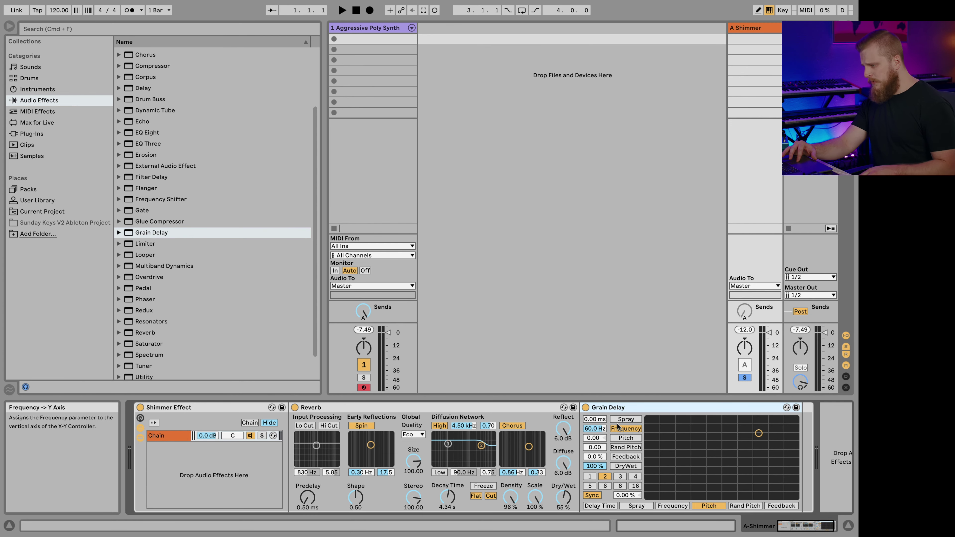
{"action": "left_click", "coordinate": [295, 407]}
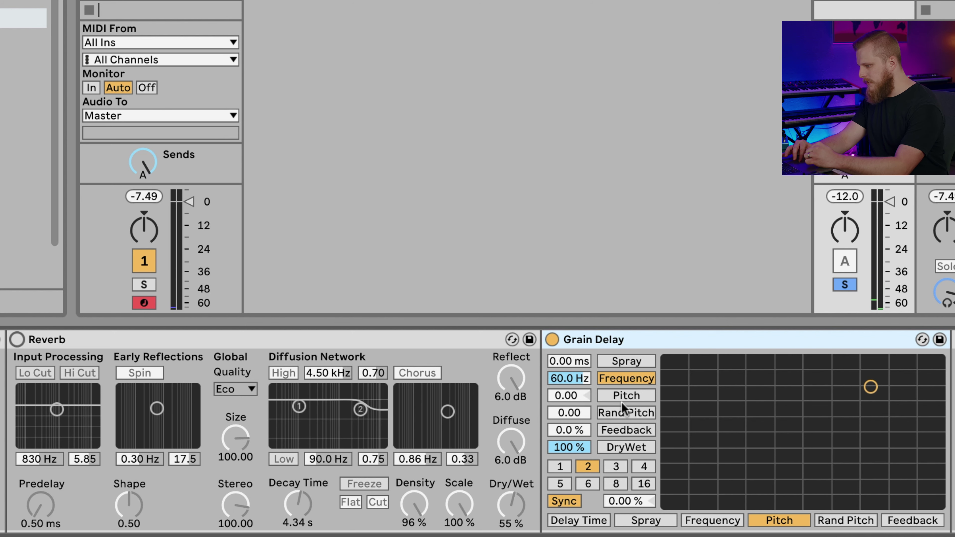
Set the Grain Delay's Pitch to 12.0 and Frequency to 3.94 Hz, and compare the sound with the device bypassed
{"action": "left_click_drag", "start_coordinate": [561, 398], "coordinate": [560, 376]}
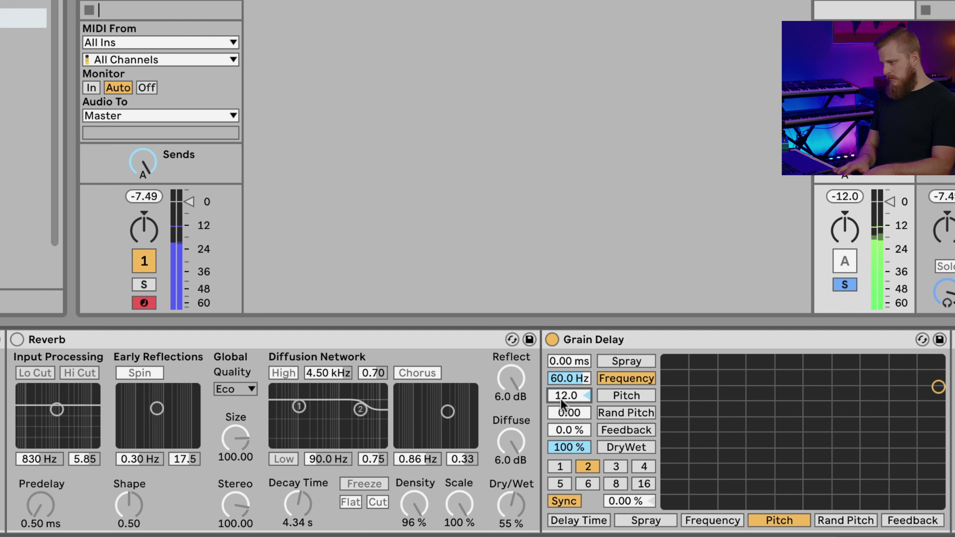
{"action": "left_click", "coordinate": [568, 383]}
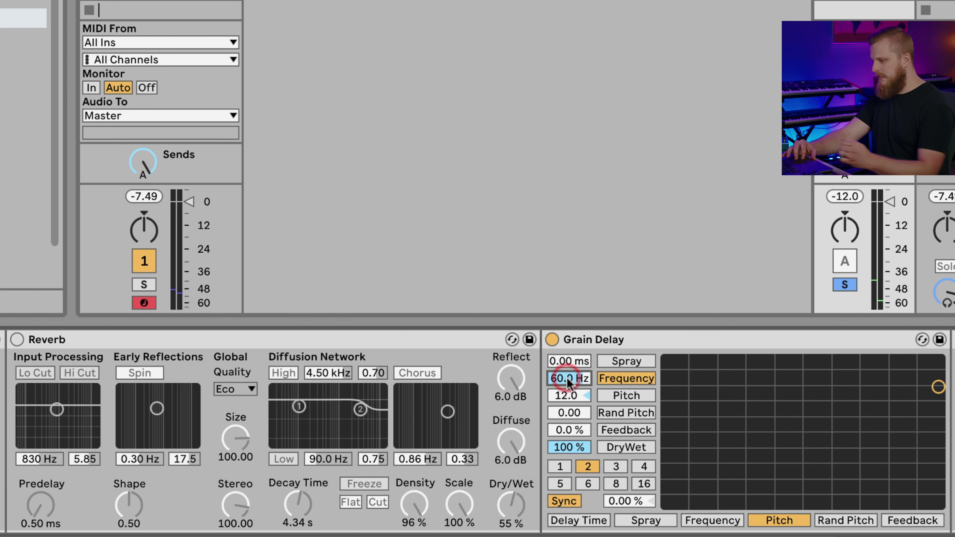
{"action": "left_click_drag", "start_coordinate": [569, 383], "coordinate": [569, 446]}
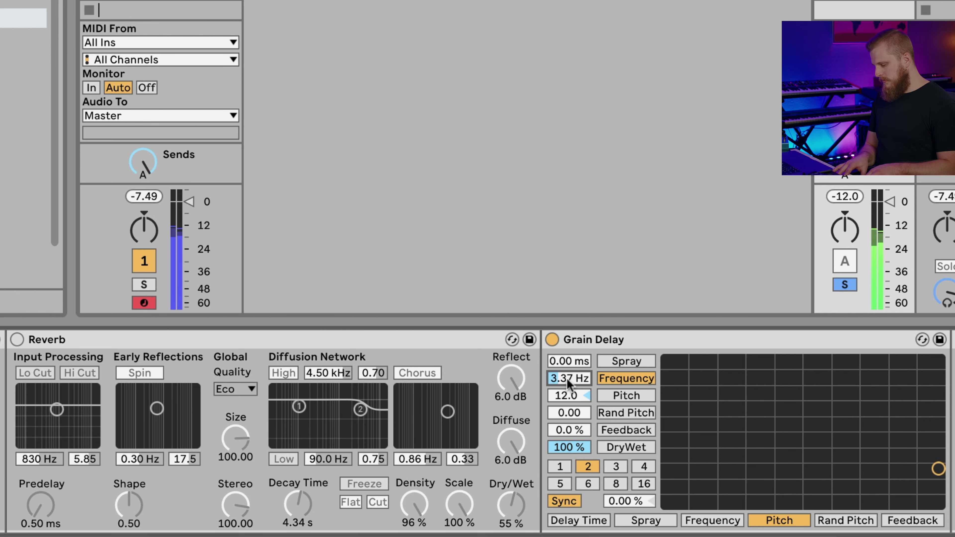
{"action": "left_click_drag", "start_coordinate": [567, 379], "coordinate": [567, 374]}
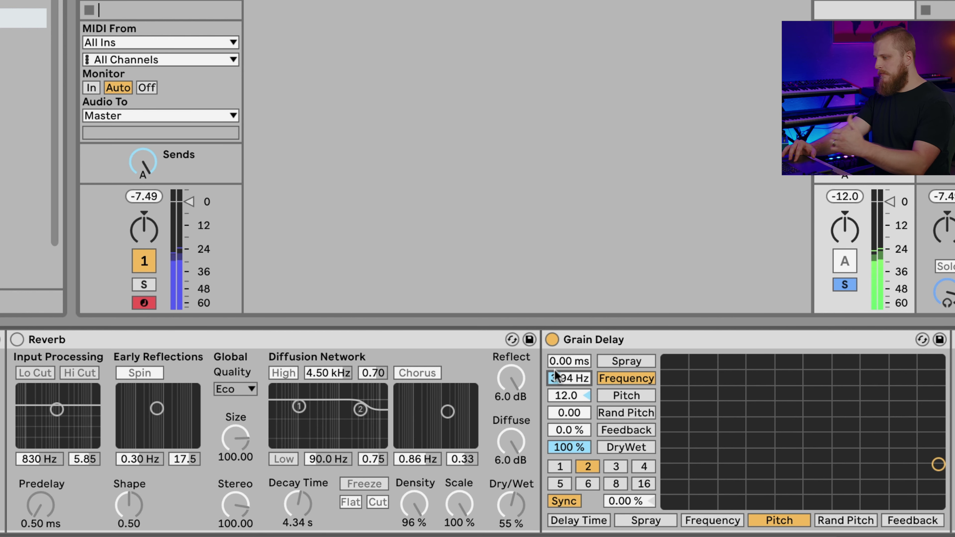
{"action": "left_click", "coordinate": [552, 339]}
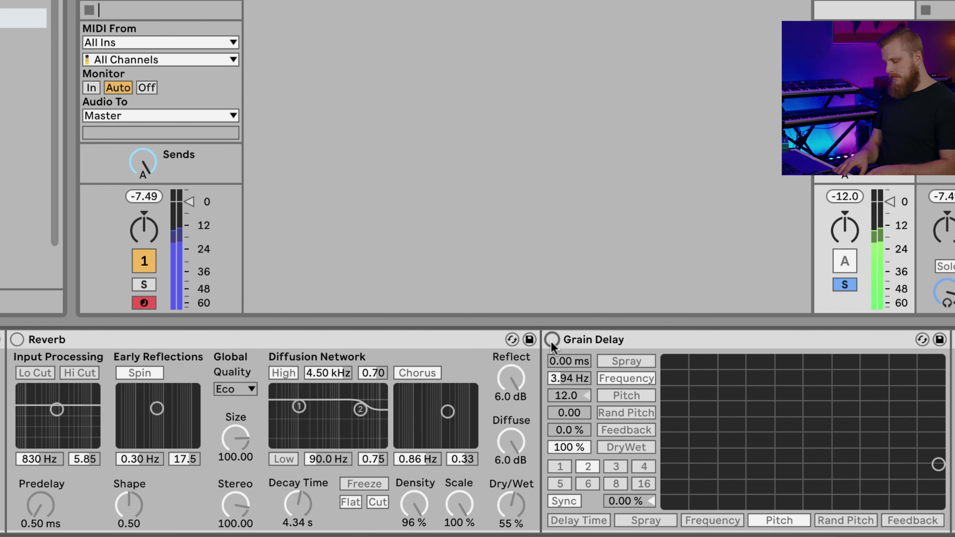
{"action": "left_click", "coordinate": [552, 340]}
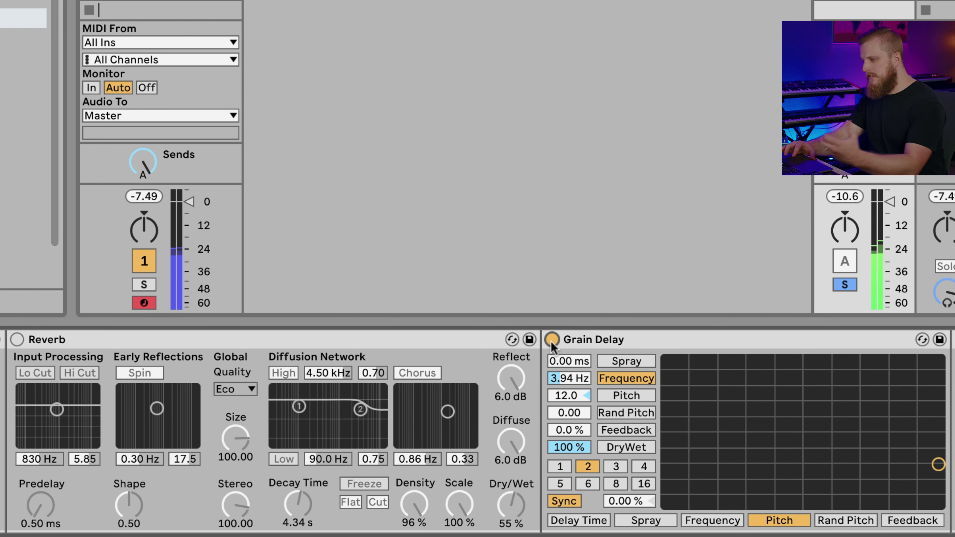
Set the Grain Delay's Spray to 210 ms and Rand Pitch to 6.15
{"action": "mouse_move", "coordinate": [569, 361]}
{"action": "left_mouse_down"}
{"action": "mouse_move", "coordinate": [568, 352]}
{"action": "mouse_move", "coordinate": [569, 370]}
{"action": "left_mouse_up"}
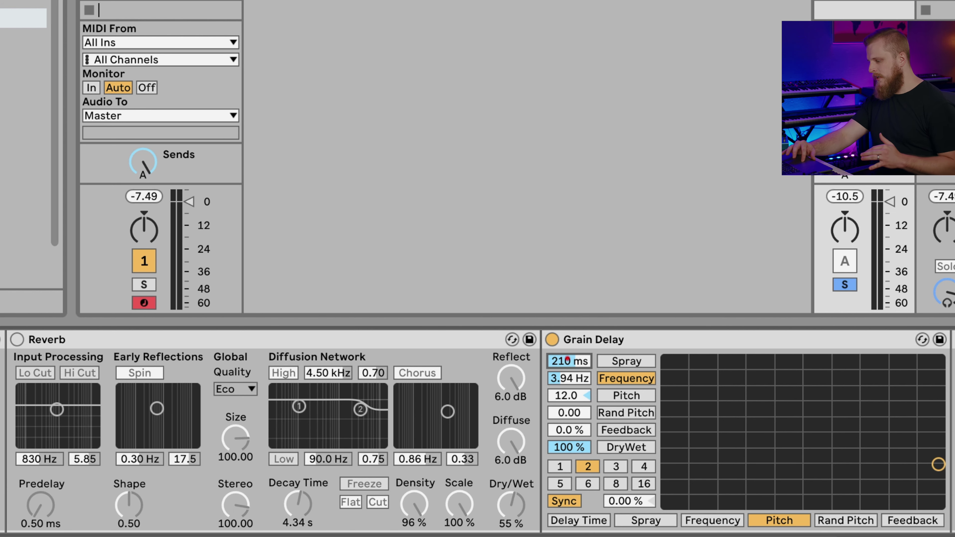
{"action": "left_click", "coordinate": [568, 357]}
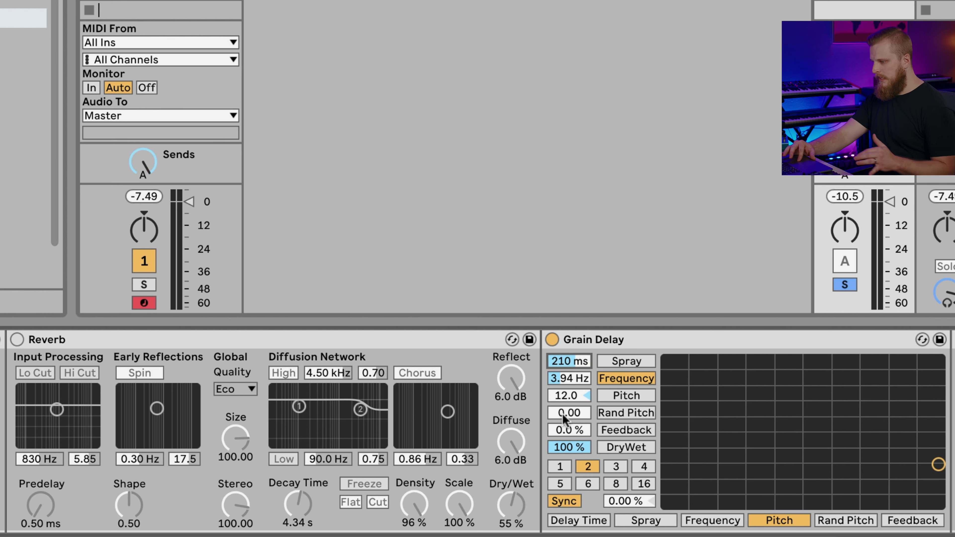
{"action": "mouse_move", "coordinate": [568, 412]}
{"action": "left_mouse_down"}
{"action": "mouse_move", "coordinate": [568, 385]}
{"action": "mouse_move", "coordinate": [576, 418]}
{"action": "left_mouse_up"}
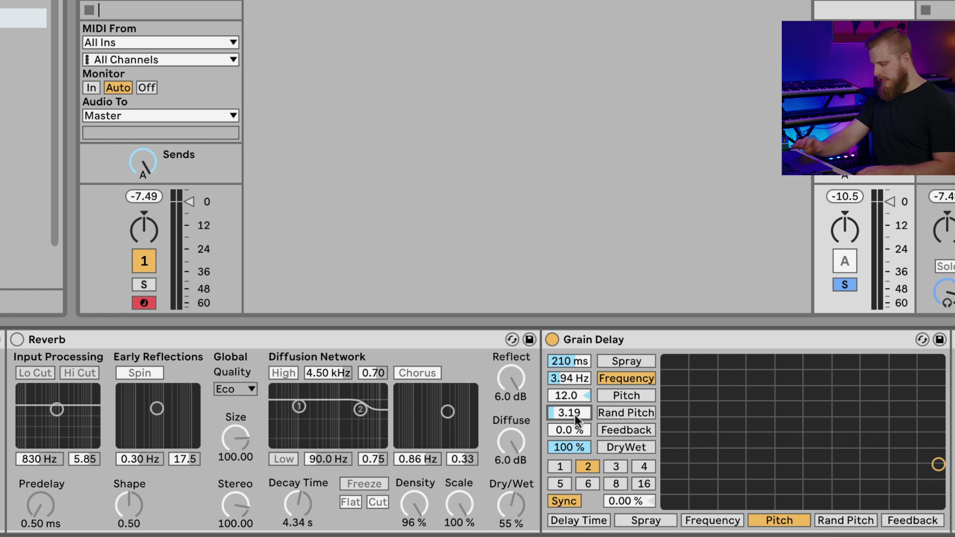
{"action": "mouse_move", "coordinate": [566, 410]}
{"action": "left_mouse_down"}
{"action": "mouse_move", "coordinate": [565, 389]}
{"action": "mouse_move", "coordinate": [569, 416]}
{"action": "left_mouse_up"}
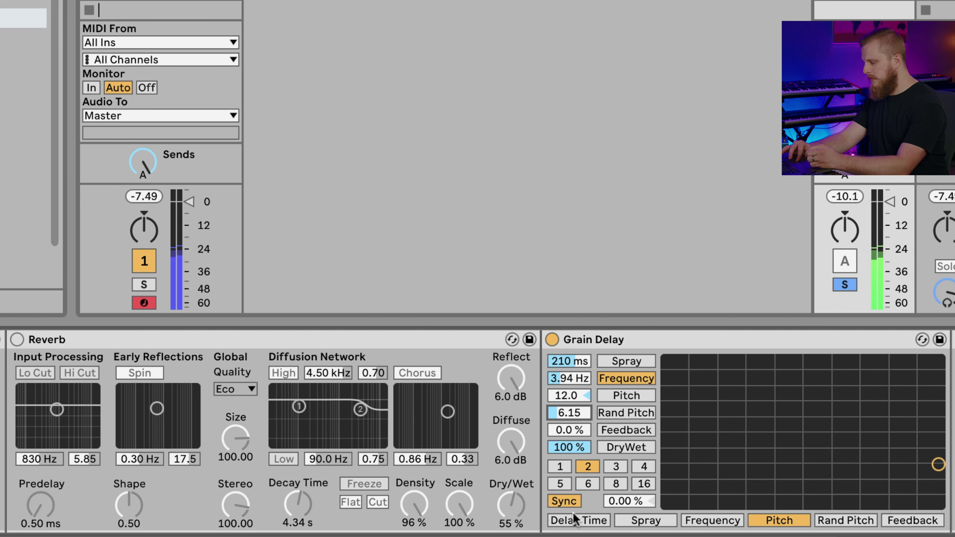
Try the Grain Delay with an unsynced delay time of 40.7 ms and return it to Sync
{"action": "left_click", "coordinate": [565, 501]}
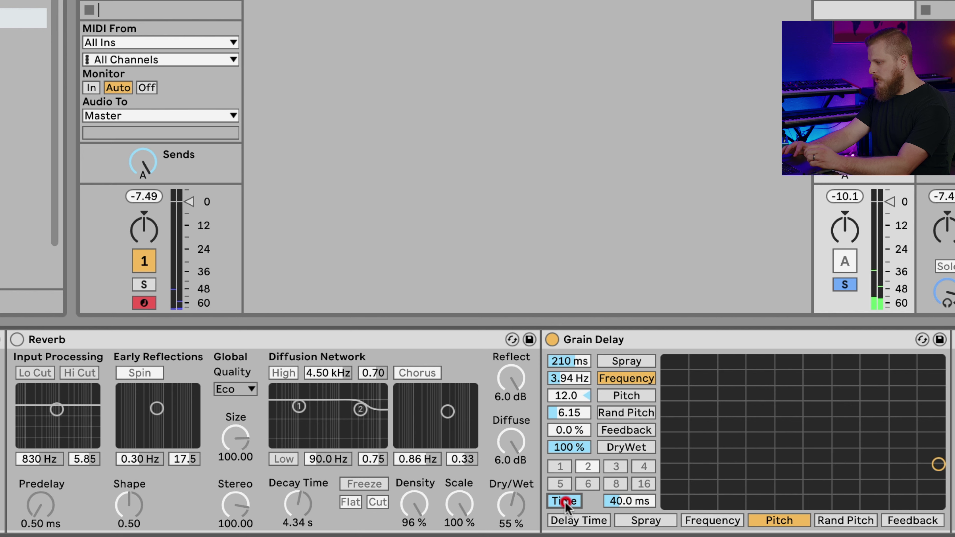
{"action": "left_click", "coordinate": [621, 504]}
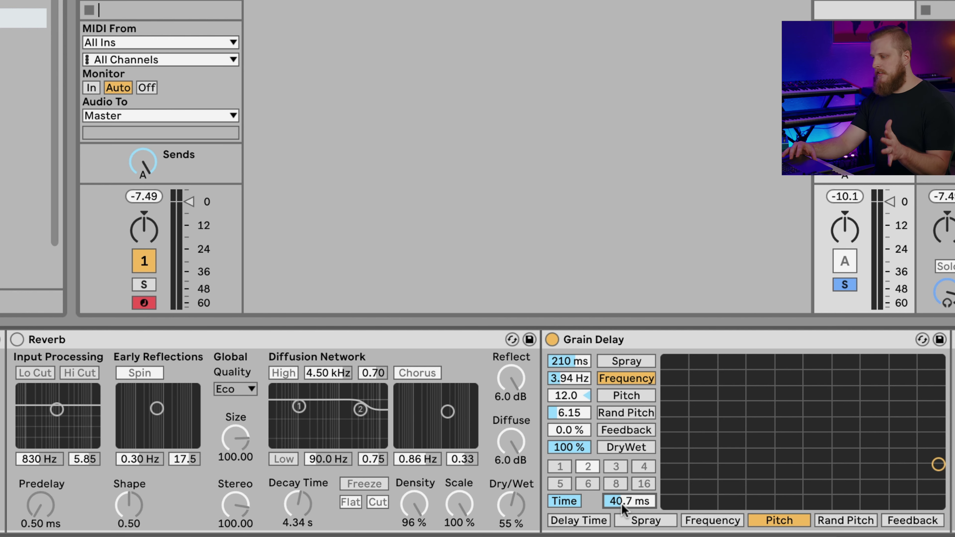
{"action": "left_click", "coordinate": [563, 502]}
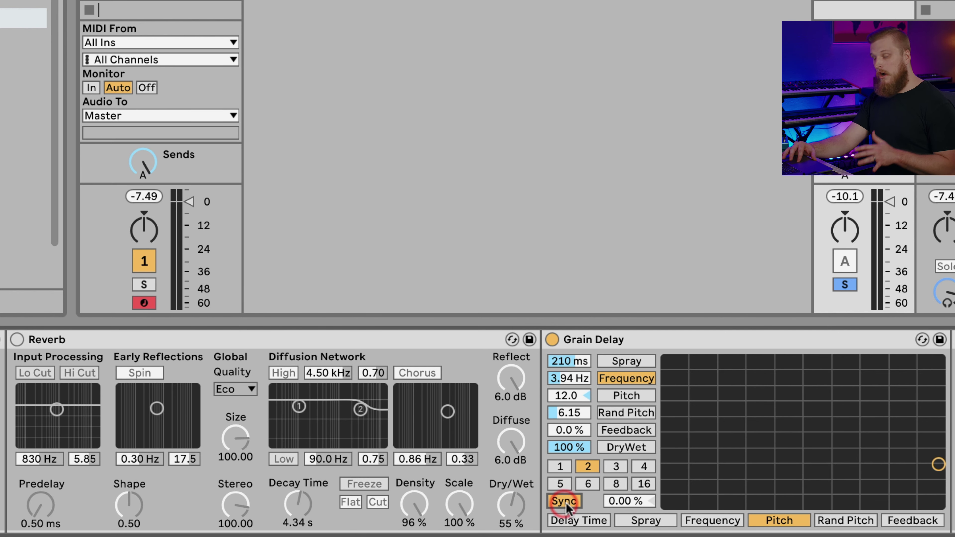
Switch the Grain Delay to unsynced Time mode, try short and long delay times, and set it to 99.2 ms
{"action": "left_click", "coordinate": [565, 502]}
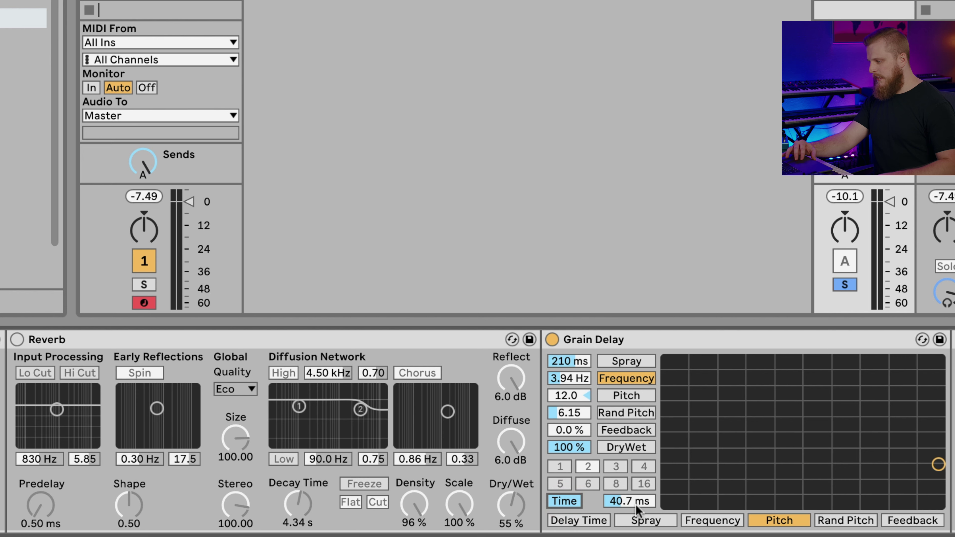
{"action": "left_click_drag", "start_coordinate": [636, 504], "coordinate": [635, 483]}
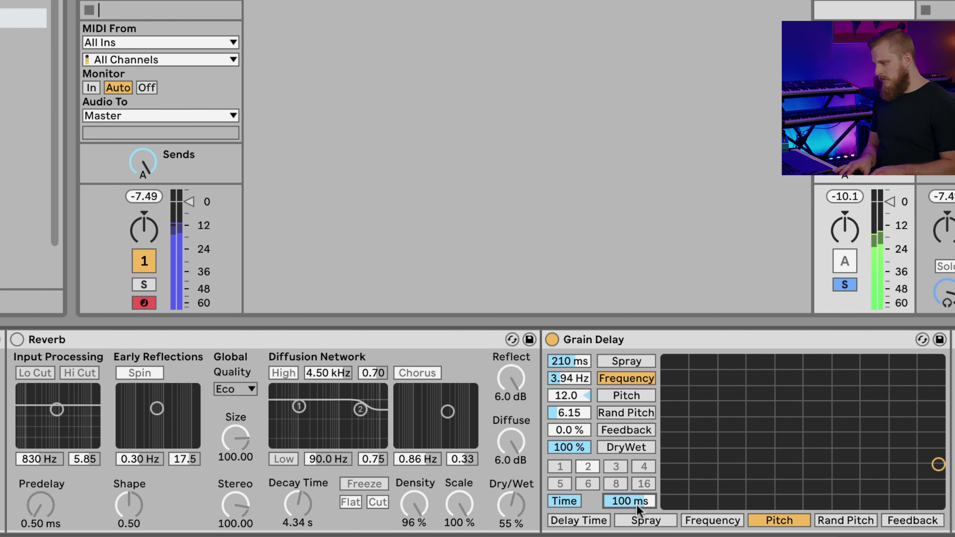
{"action": "left_click_drag", "start_coordinate": [636, 504], "coordinate": [636, 501]}
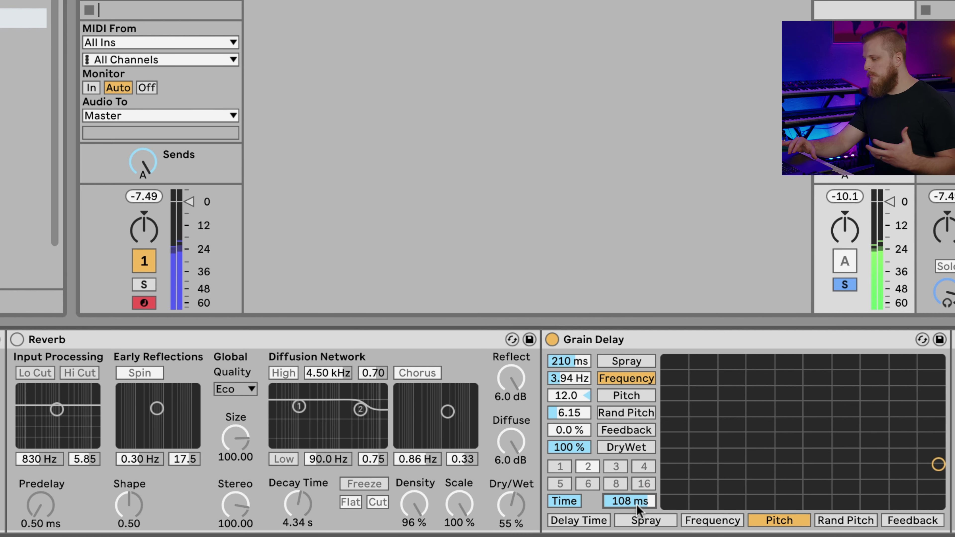
{"action": "left_click_drag", "start_coordinate": [636, 505], "coordinate": [637, 519]}
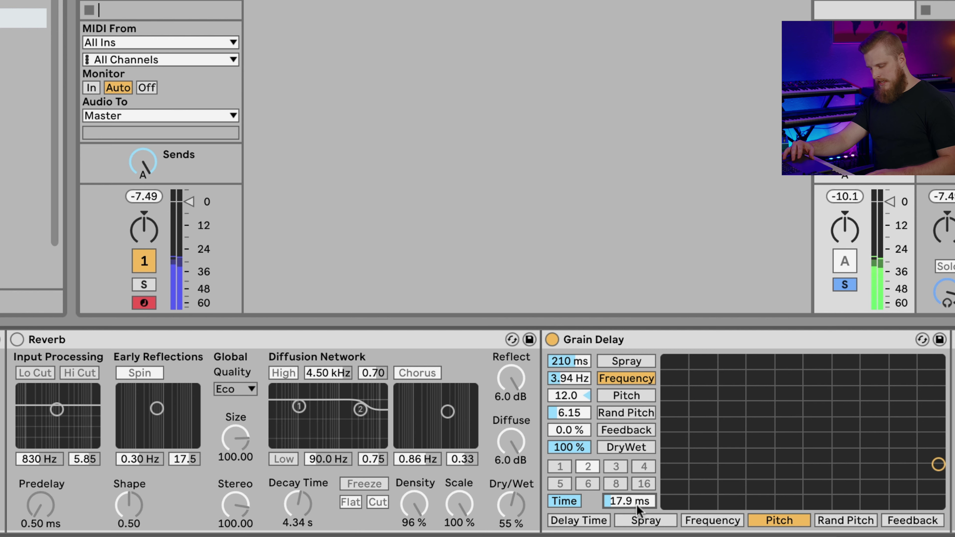
{"action": "left_click_drag", "start_coordinate": [637, 505], "coordinate": [636, 487]}
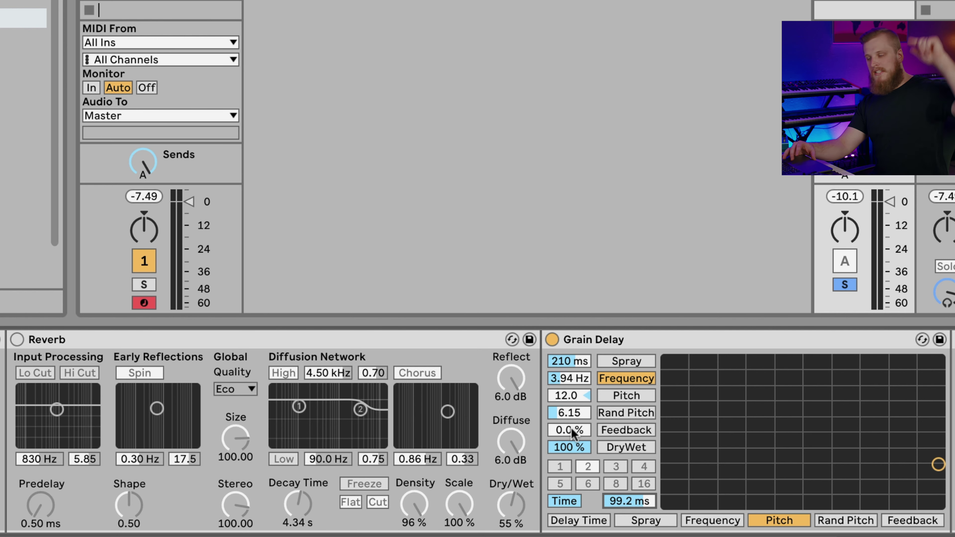
Set the Grain Delay's Feedback to 28 % and its DryWet to 49 %
{"action": "left_click_drag", "start_coordinate": [571, 427], "coordinate": [570, 430]}
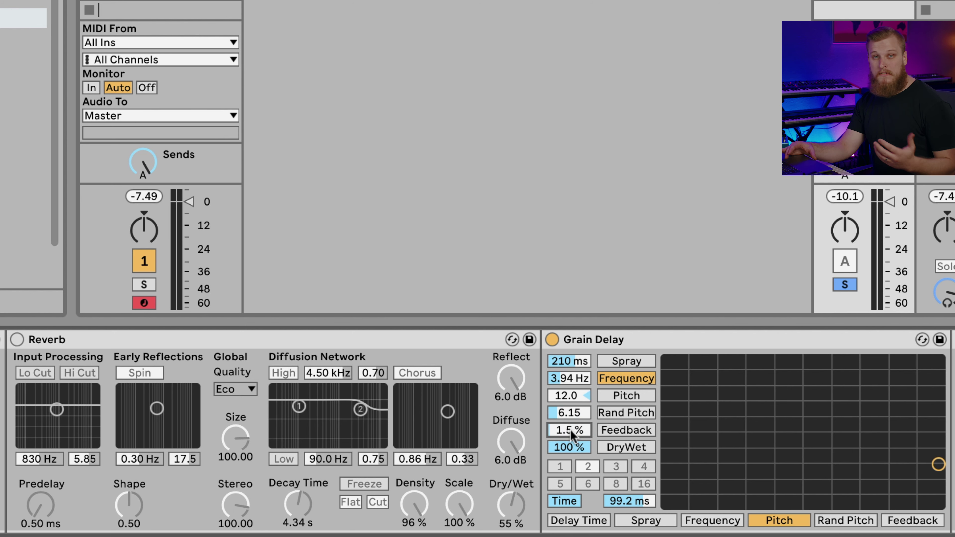
{"action": "left_click_drag", "start_coordinate": [570, 430], "coordinate": [570, 413]}
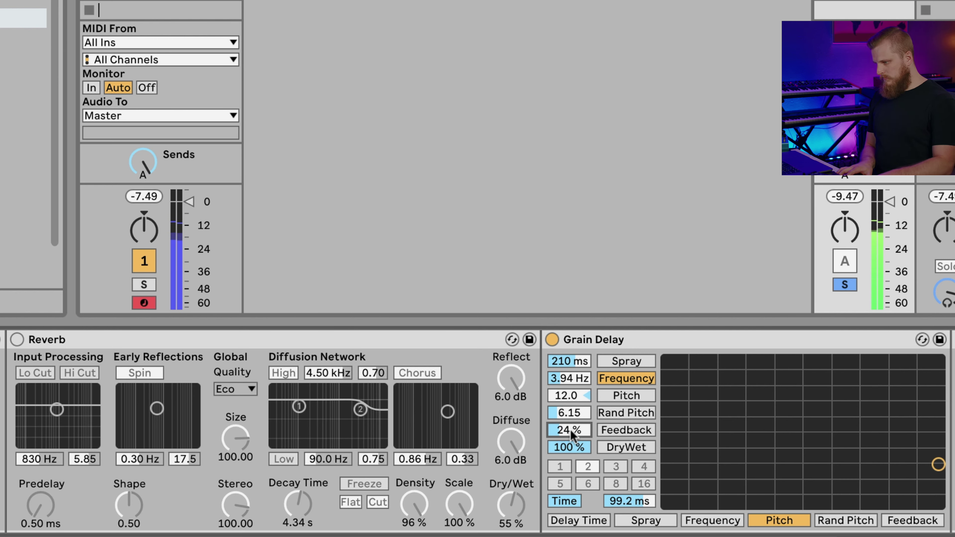
{"action": "left_click_drag", "start_coordinate": [571, 434], "coordinate": [577, 430]}
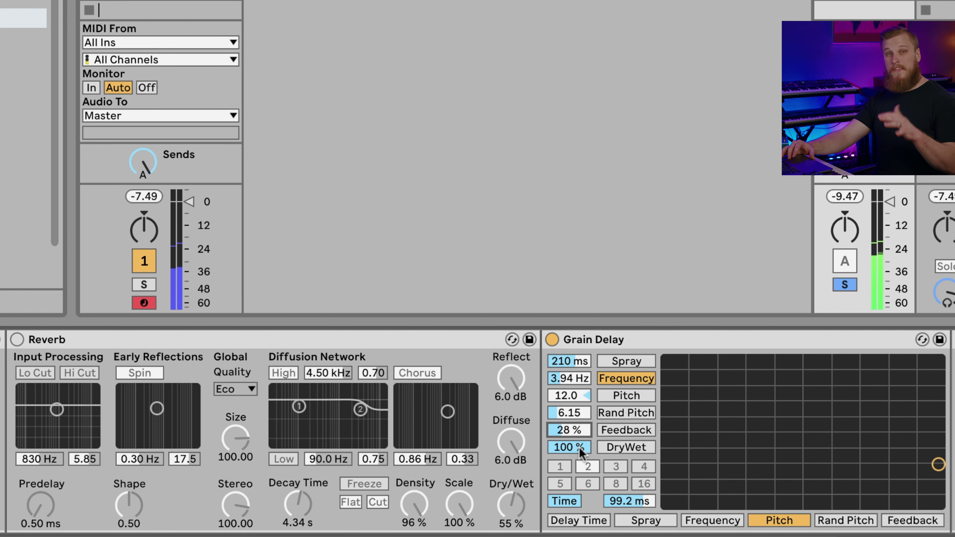
{"action": "left_click_drag", "start_coordinate": [578, 452], "coordinate": [579, 458]}
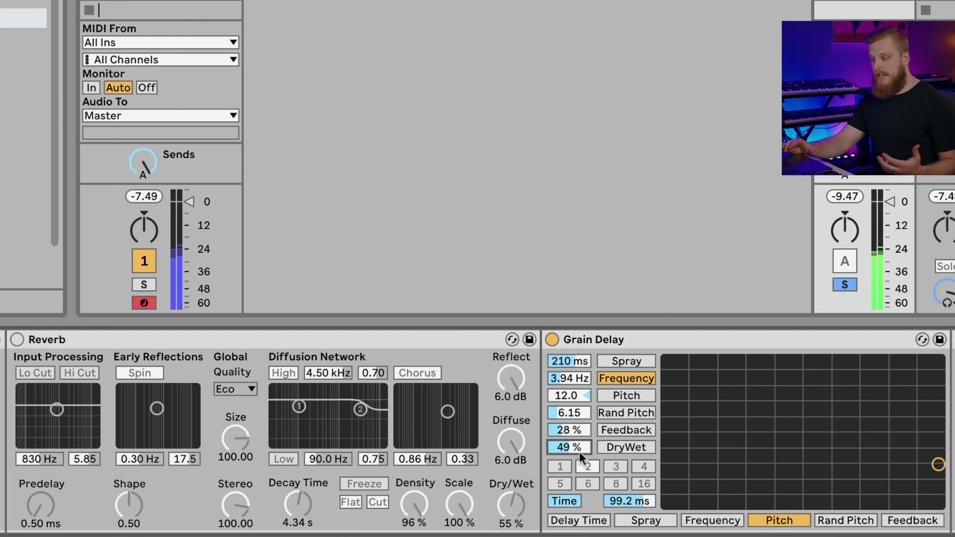
Switch the first Reverb back on and add a second Reverb after the Grain Delay
{"action": "left_click", "coordinate": [17, 339]}
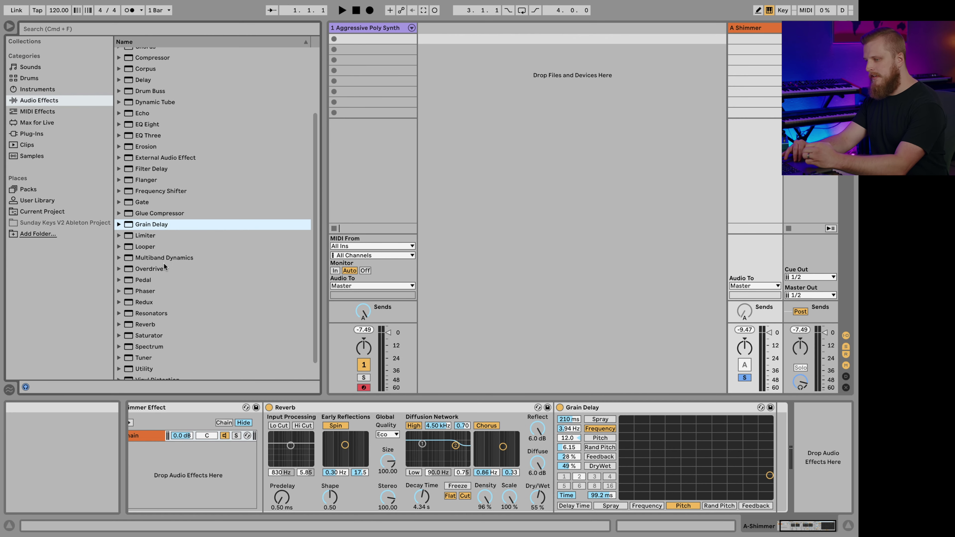
{"action": "left_click_drag", "start_coordinate": [146, 328], "coordinate": [778, 440]}
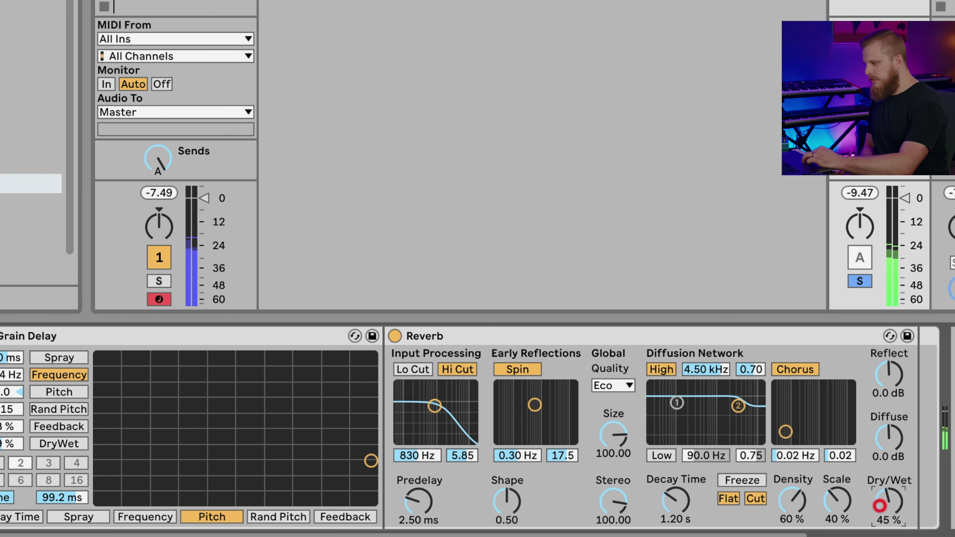
Set the second Reverb's Dry/Wet to 55 %, Scale to 100 %, Density to 96 %, Chorus to 0.42 Hz and 0.89, Reflect and Diffuse to 6.0 dB
{"action": "left_click", "coordinate": [830, 506]}
{"action": "left_click_drag", "start_coordinate": [838, 505], "coordinate": [838, 467]}
{"action": "left_click_drag", "start_coordinate": [780, 512], "coordinate": [781, 486]}
{"action": "left_click_drag", "start_coordinate": [785, 432], "coordinate": [817, 399]}
{"action": "left_click_drag", "start_coordinate": [876, 373], "coordinate": [876, 354]}
{"action": "left_click_drag", "start_coordinate": [885, 450], "coordinate": [885, 428]}
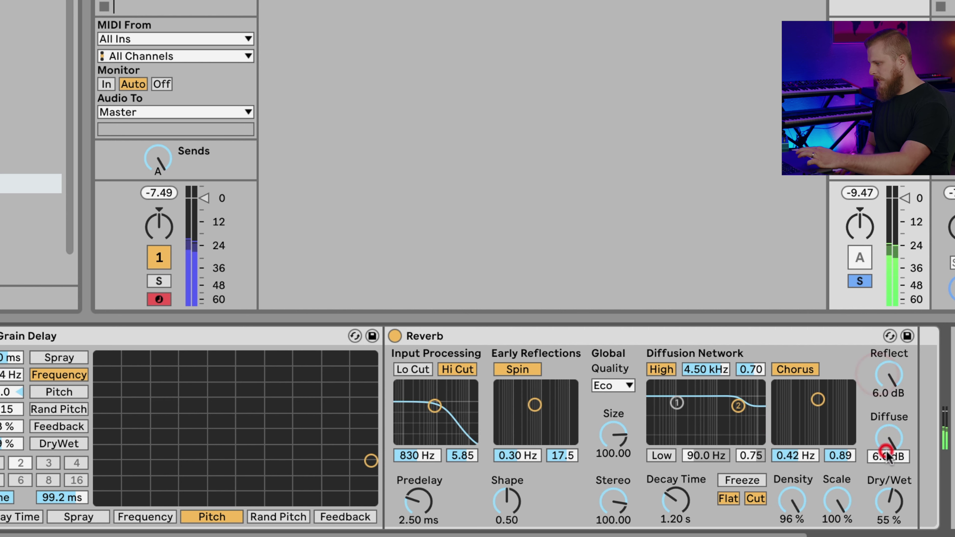
Set the second Reverb's Decay Time to 3.97 s and its input filter to 3.02 kHz and 8.29 with Lo Cut enabled
{"action": "left_click_drag", "start_coordinate": [675, 501], "coordinate": [675, 485]}
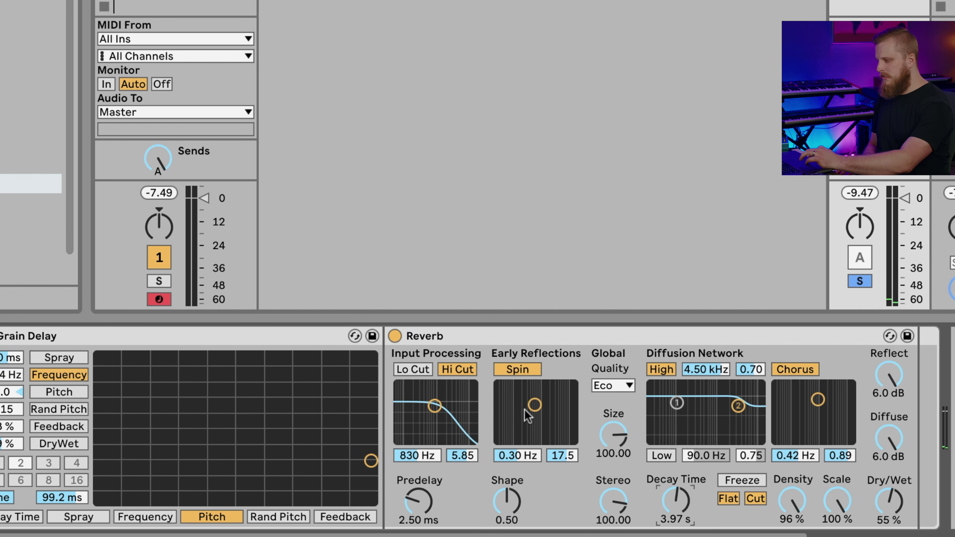
{"action": "left_click_drag", "start_coordinate": [469, 384], "coordinate": [449, 391]}
{"action": "left_click", "coordinate": [413, 369]}
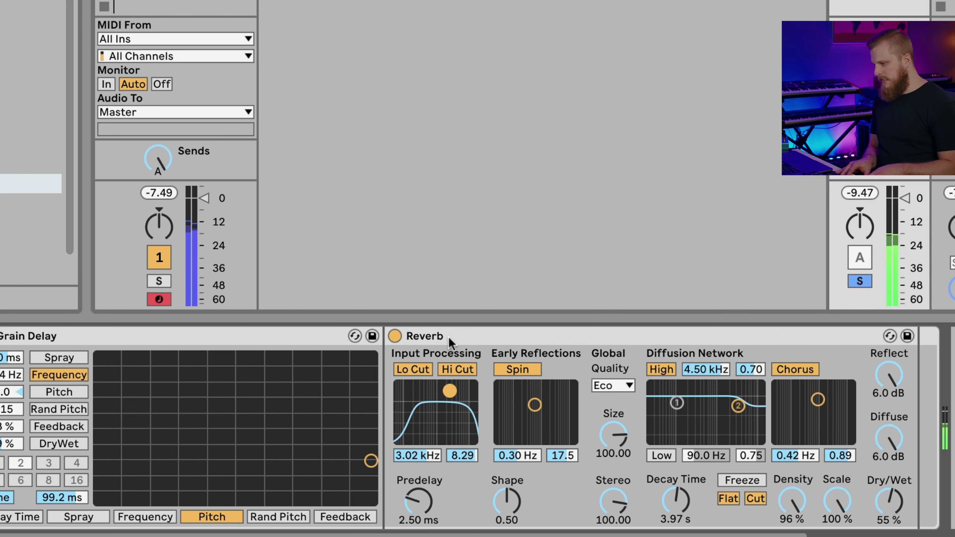
Set the second Reverb's High shelf to 3.33 kHz and 0.95, Size to 257.55 and Predelay to 0.50 ms
{"action": "mouse_move", "coordinate": [737, 406]}
{"action": "left_mouse_down"}
{"action": "mouse_move", "coordinate": [724, 408]}
{"action": "mouse_move", "coordinate": [716, 437]}
{"action": "mouse_move", "coordinate": [735, 393]}
{"action": "left_mouse_up"}
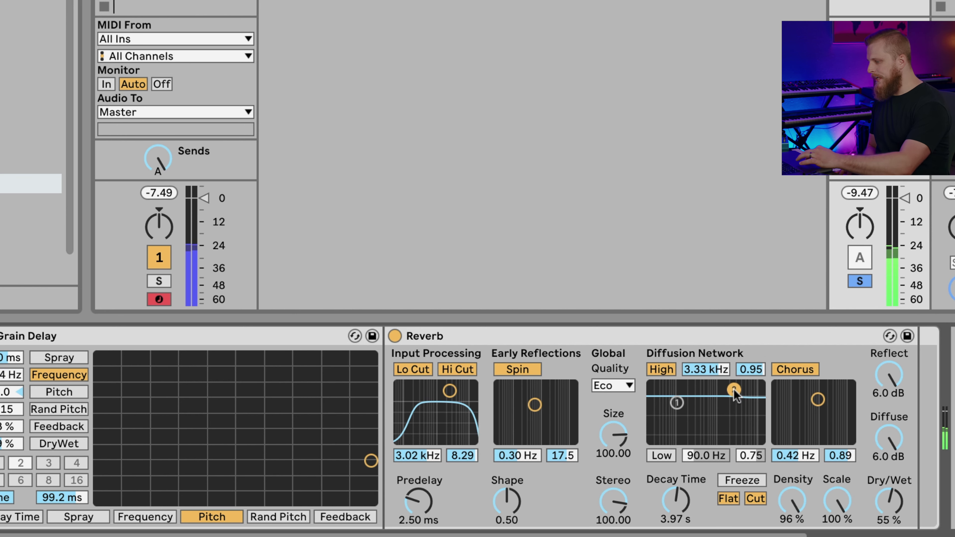
{"action": "mouse_move", "coordinate": [610, 454]}
{"action": "left_mouse_down"}
{"action": "mouse_move", "coordinate": [610, 436]}
{"action": "mouse_move", "coordinate": [610, 460]}
{"action": "left_mouse_up"}
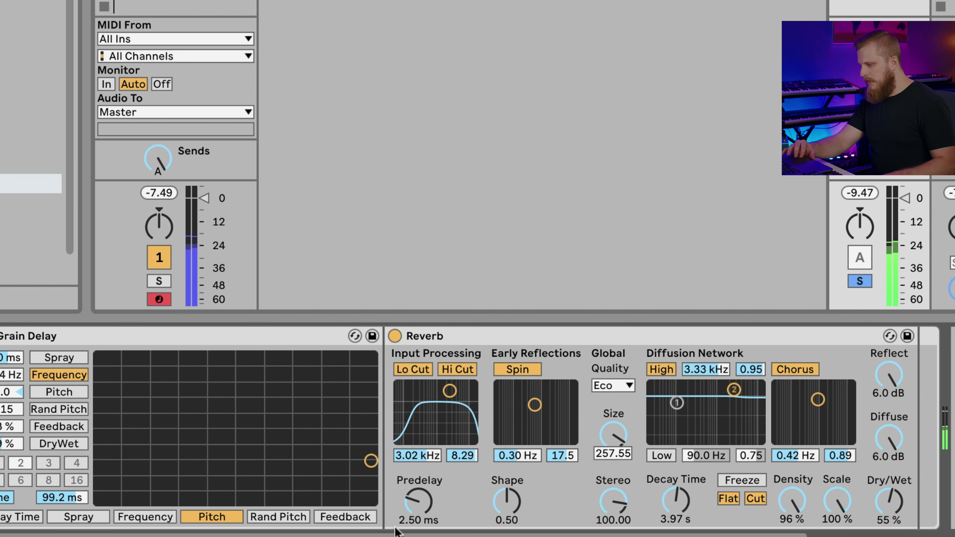
{"action": "scroll", "coordinate": [485, 448], "scroll_direction": "left", "scroll_amount": 5}
{"action": "scroll", "coordinate": [650, 485], "scroll_direction": "left", "scroll_amount": 3}
{"action": "left_click_drag", "start_coordinate": [649, 495], "coordinate": [648, 534]}
{"action": "scroll", "coordinate": [603, 466], "scroll_direction": "left", "scroll_amount": 3}
{"action": "scroll", "coordinate": [603, 466], "scroll_direction": "left", "scroll_amount": 3}
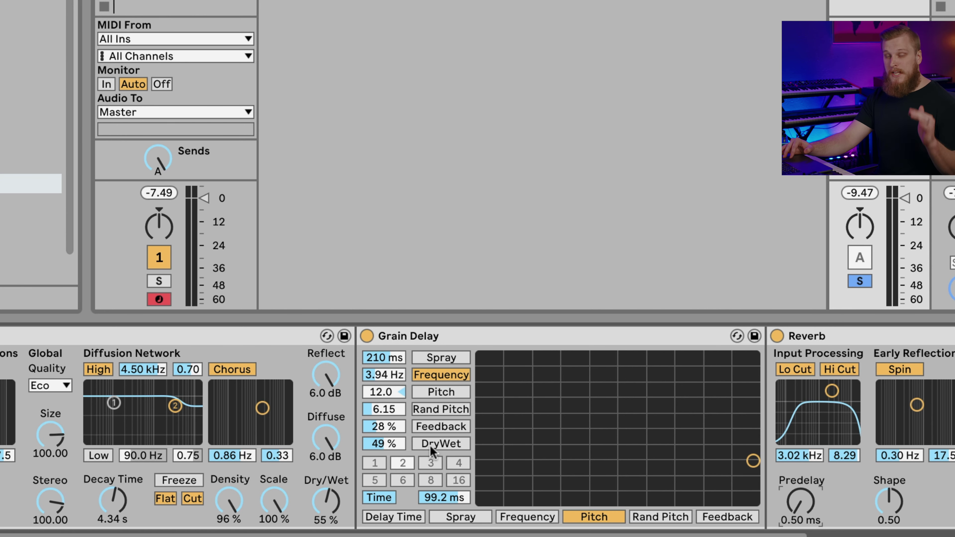
Add a Delay device after the second Reverb in the Shimmer Effect rack
{"action": "scroll", "coordinate": [433, 451], "scroll_direction": "right", "scroll_amount": 3}
{"action": "scroll", "coordinate": [430, 446], "scroll_direction": "right", "scroll_amount": 1}
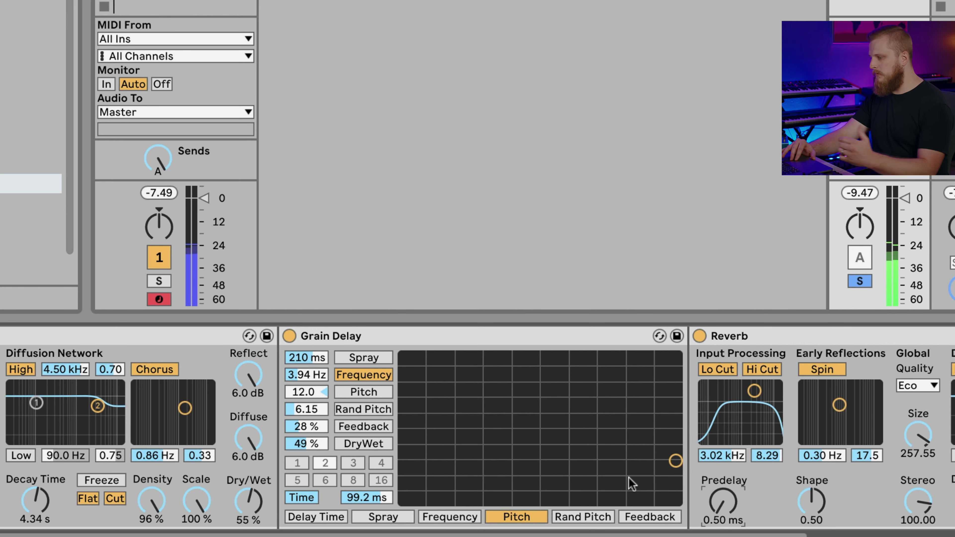
{"action": "scroll", "coordinate": [630, 482], "scroll_direction": "right", "scroll_amount": 5}
{"action": "scroll", "coordinate": [630, 483], "scroll_direction": "right", "scroll_amount": 7}
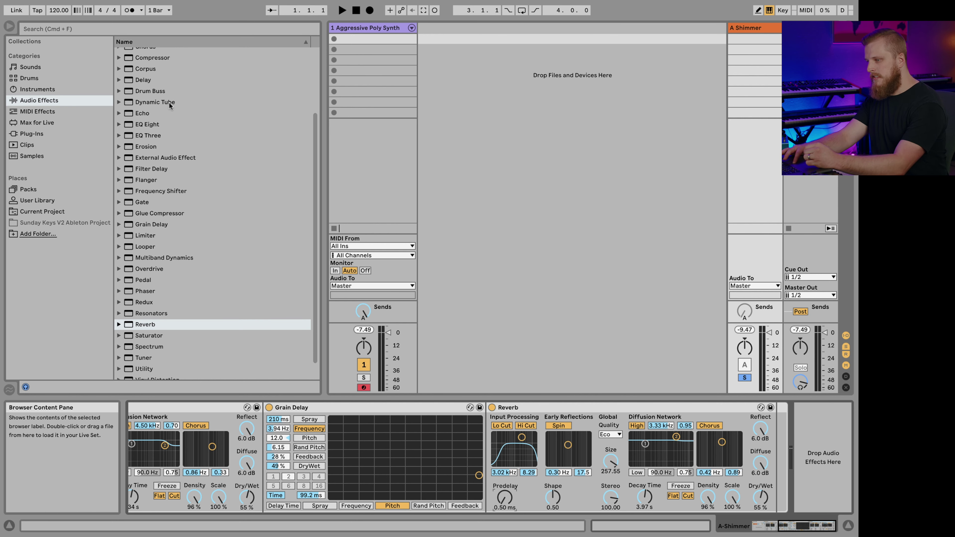
{"action": "left_click_drag", "start_coordinate": [127, 81], "coordinate": [776, 441]}
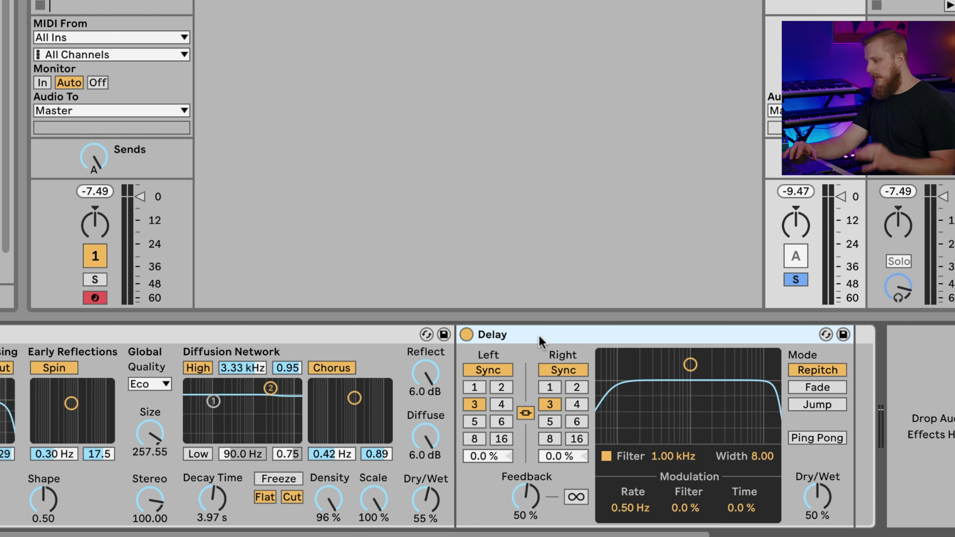
Unlink the Delay's channels, set Right to 2, Feedback to 32 % and the filter to 3.35 kHz with Width 6.54, and compare with it bypassed
{"action": "left_click", "coordinate": [526, 413]}
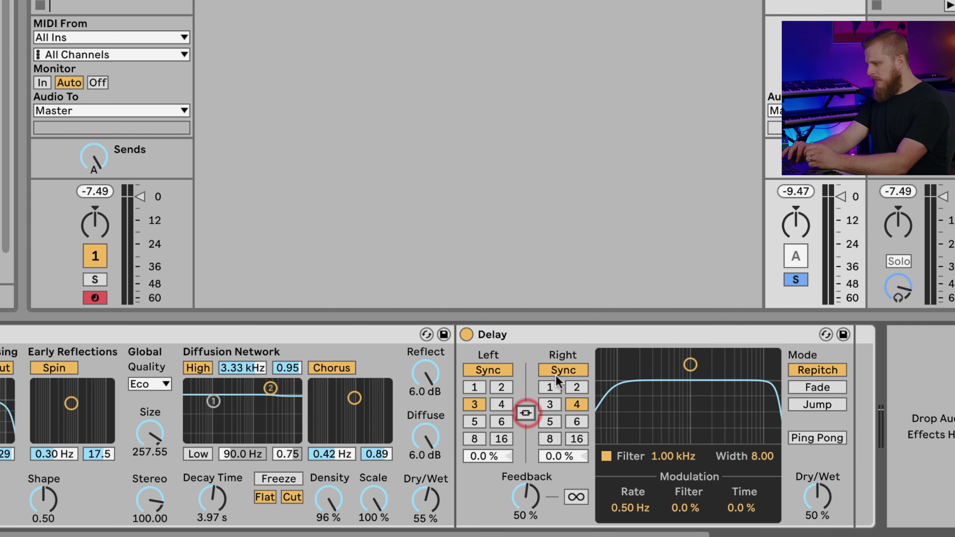
{"action": "left_click", "coordinate": [577, 388]}
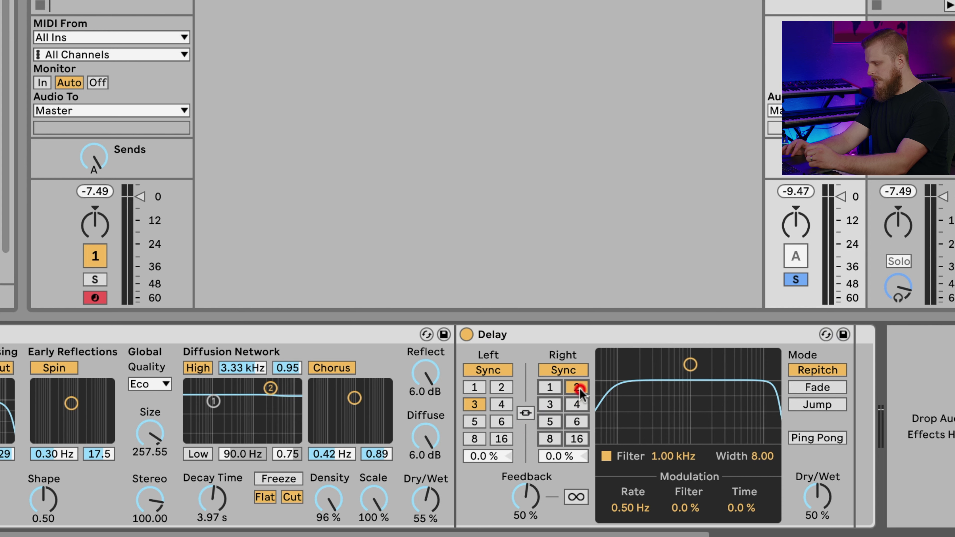
{"action": "left_click_drag", "start_coordinate": [525, 497], "coordinate": [525, 511]}
{"action": "left_click_drag", "start_coordinate": [690, 364], "coordinate": [726, 378]}
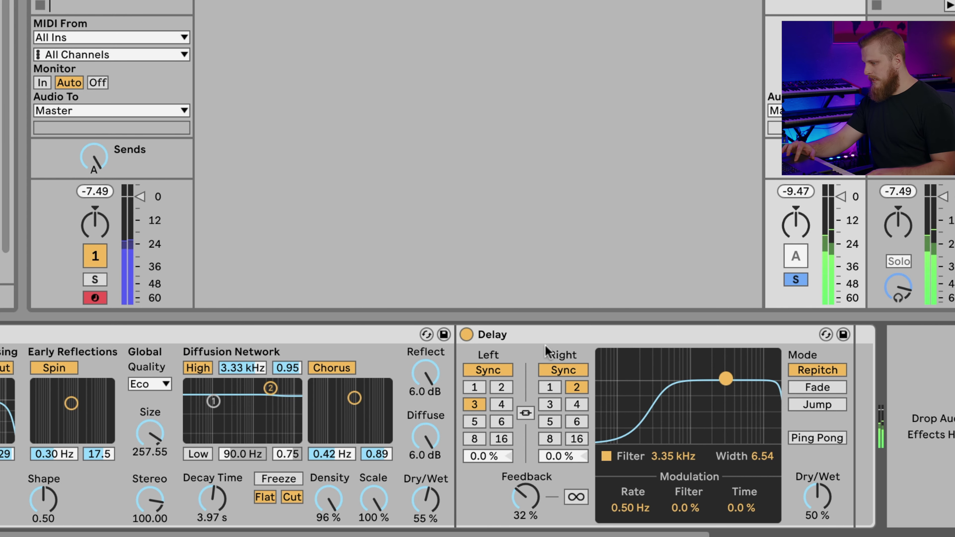
{"action": "left_click", "coordinate": [467, 335]}
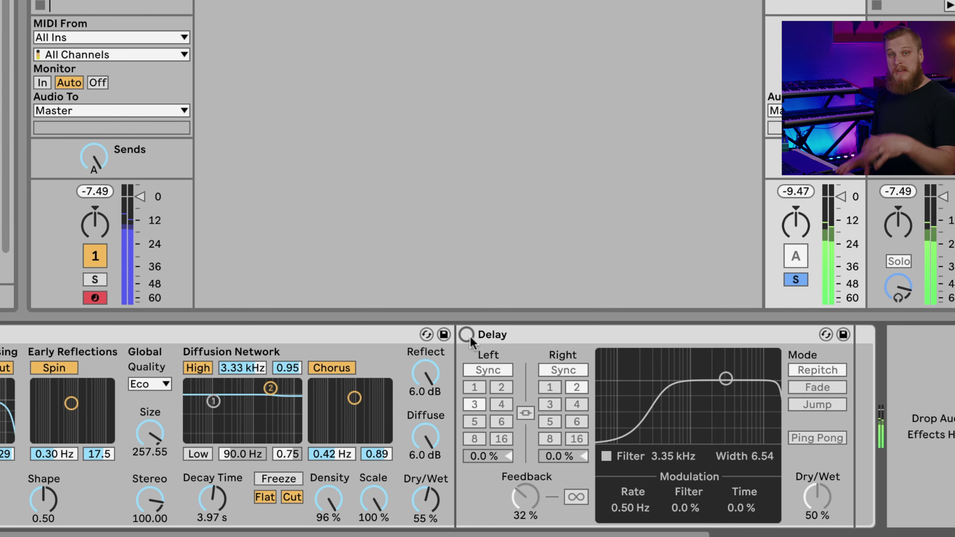
{"action": "left_click", "coordinate": [467, 335]}
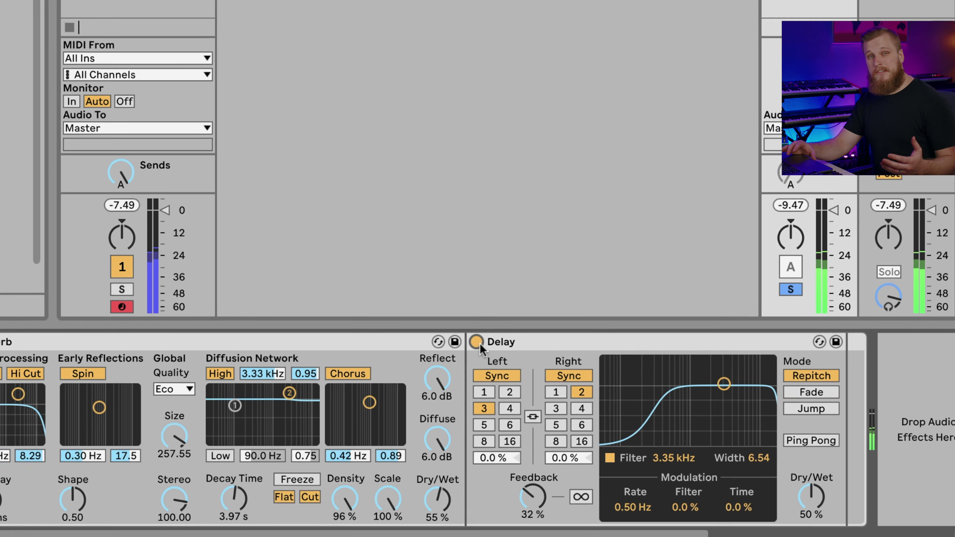
Show the macro controls of the Shimmer Effect rack
{"action": "scroll", "coordinate": [638, 471], "scroll_direction": "left", "scroll_amount": 15}
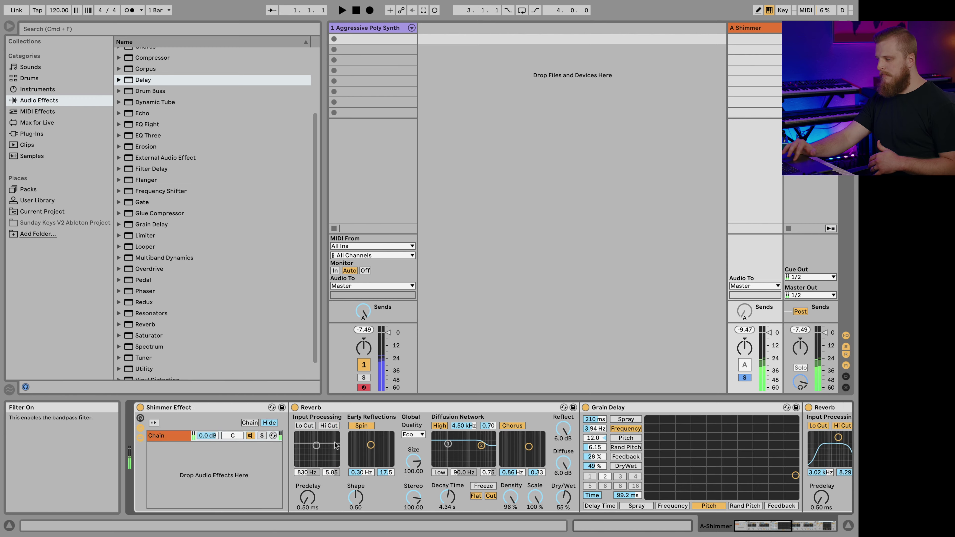
{"action": "left_click", "coordinate": [141, 420]}
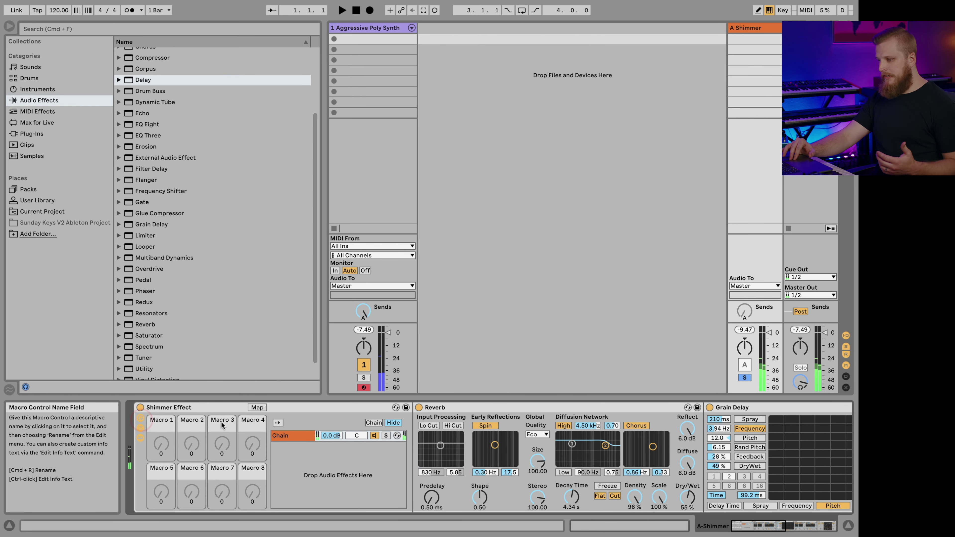
{"action": "scroll", "coordinate": [267, 434], "scroll_direction": "right", "scroll_amount": 15}
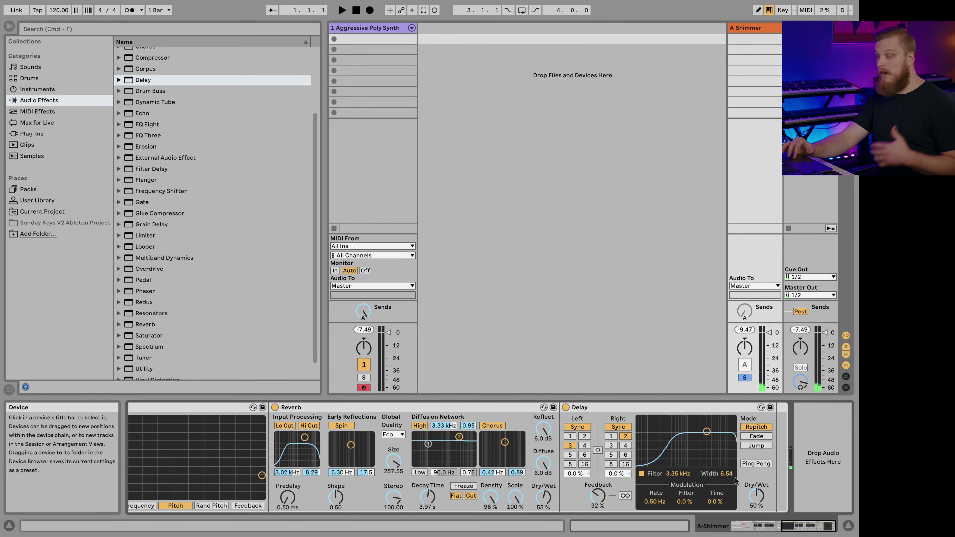
Compare the Grain Delay's DryWet at 100 % and 43 %, and set it to 50 %
{"action": "scroll", "coordinate": [500, 424], "scroll_direction": "left", "scroll_amount": 10}
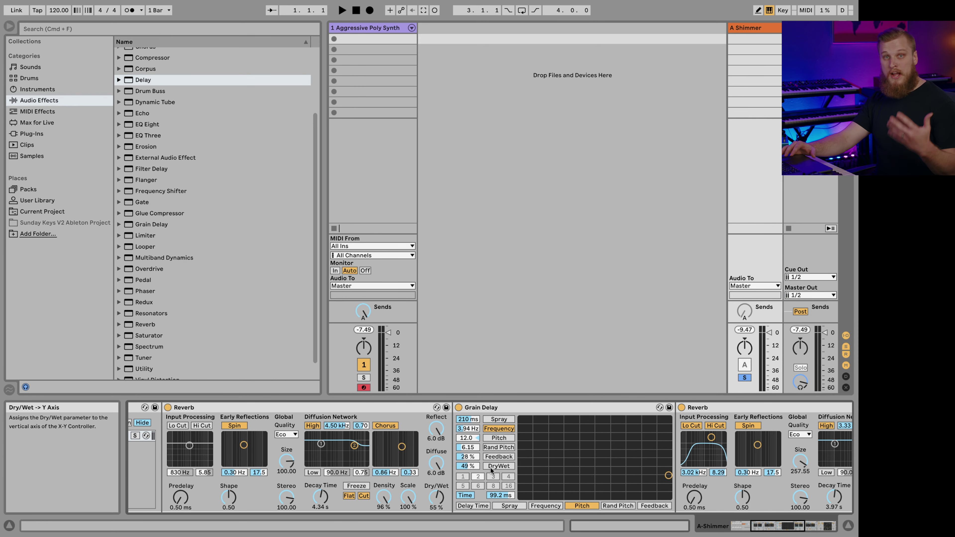
{"action": "left_click_drag", "start_coordinate": [462, 468], "coordinate": [462, 428]}
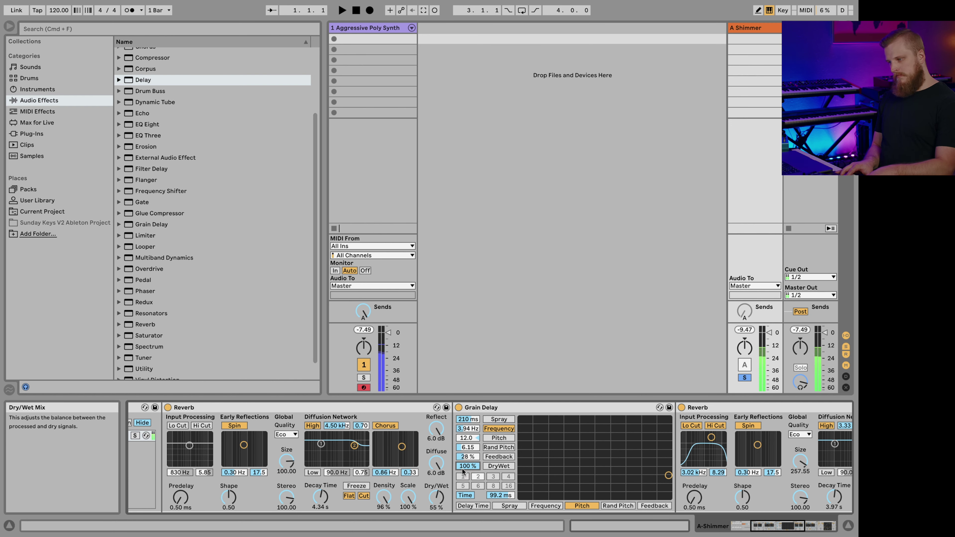
{"action": "left_click_drag", "start_coordinate": [463, 471], "coordinate": [463, 519]}
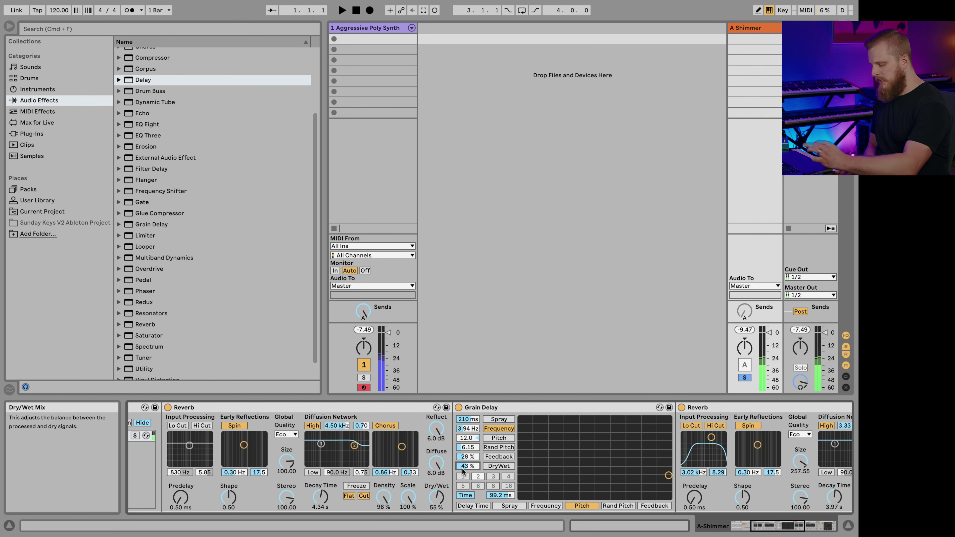
{"action": "left_click_drag", "start_coordinate": [463, 471], "coordinate": [463, 465]}
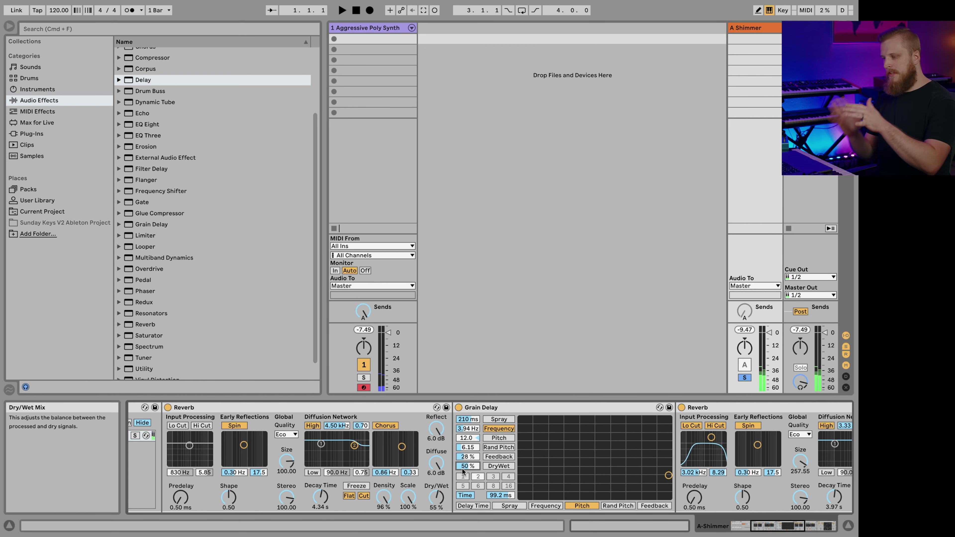
Add an EQ Three after the Delay at the end of the Shimmer Effect rack
{"action": "scroll", "coordinate": [462, 470], "scroll_direction": "right", "scroll_amount": 8}
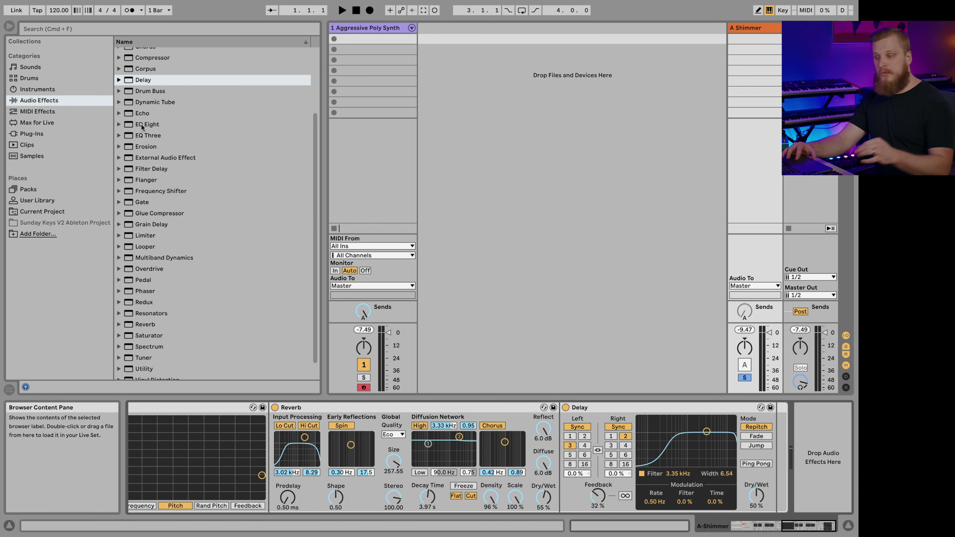
{"action": "mouse_move", "coordinate": [147, 133]}
{"action": "left_mouse_down"}
{"action": "mouse_move", "coordinate": [249, 169]}
{"action": "mouse_move", "coordinate": [779, 435]}
{"action": "mouse_move", "coordinate": [747, 423]}
{"action": "mouse_move", "coordinate": [736, 435]}
{"action": "left_mouse_up"}
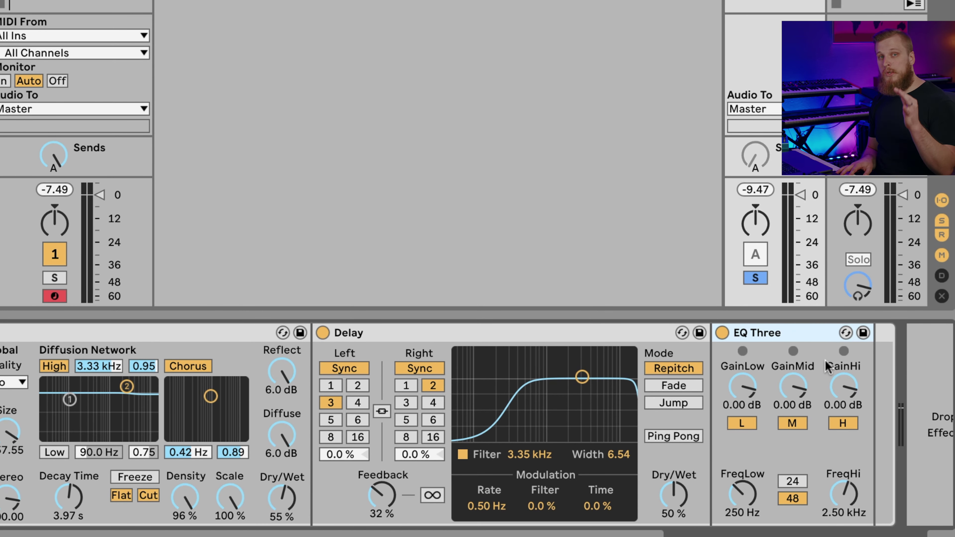
{"action": "scroll", "coordinate": [825, 367], "scroll_direction": "left", "scroll_amount": 1}
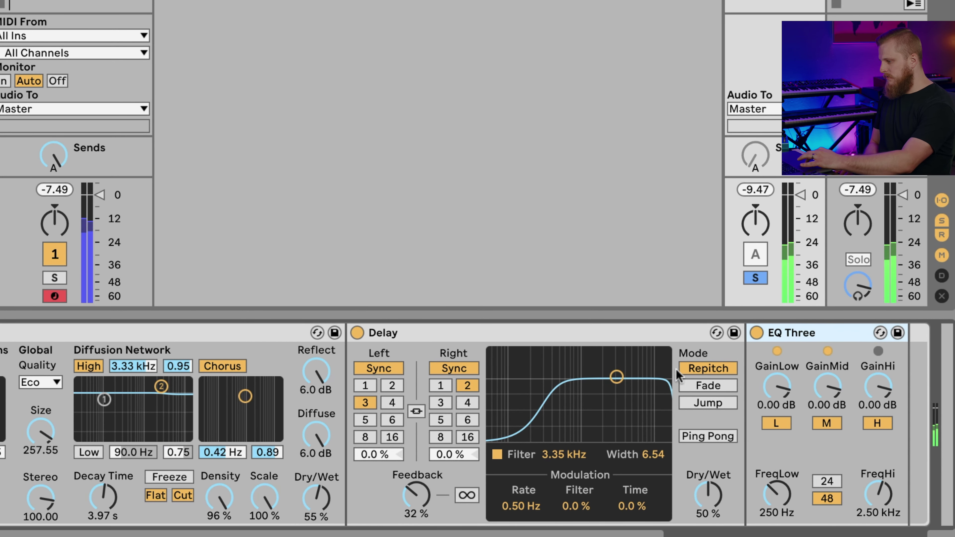
Try the EQ Three's mid gain at -9.24 dB and 0.61 dB, and its low gain at -1.30 dB
{"action": "mouse_move", "coordinate": [820, 387]}
{"action": "left_mouse_down"}
{"action": "mouse_move", "coordinate": [824, 420]}
{"action": "mouse_move", "coordinate": [825, 388]}
{"action": "left_mouse_up"}
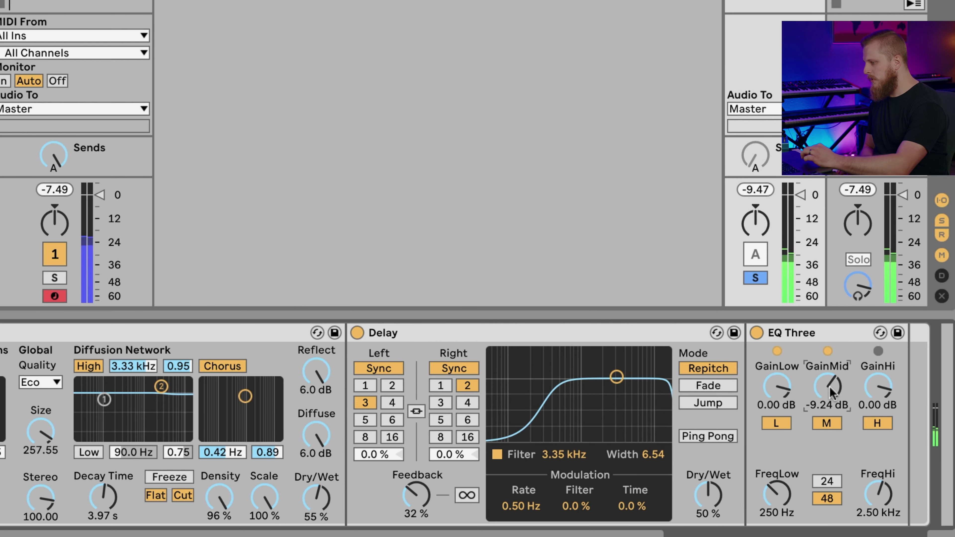
{"action": "left_click_drag", "start_coordinate": [831, 393], "coordinate": [831, 364]}
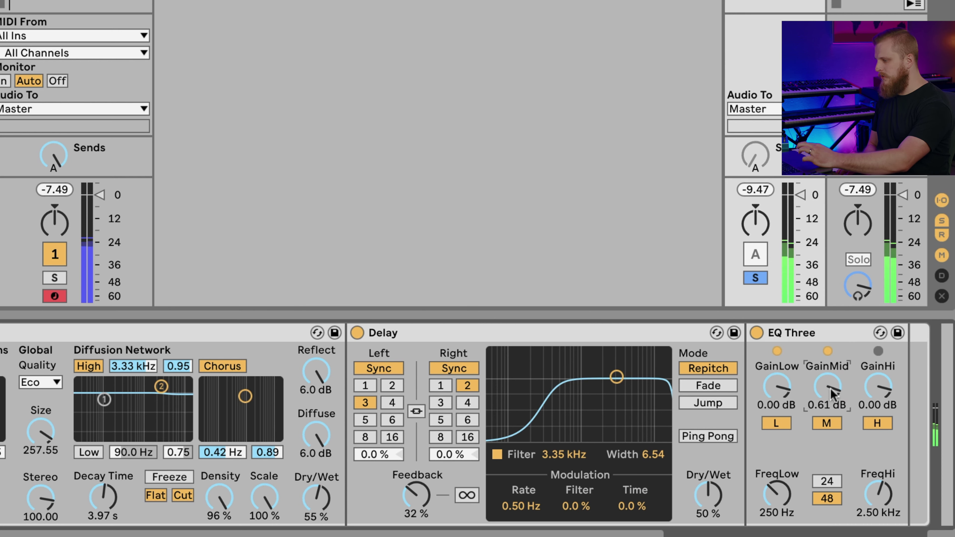
{"action": "left_click_drag", "start_coordinate": [775, 386], "coordinate": [775, 391]}
Turn off the EQ Three's low band, try FreqLow at 834 Hz, set it to 193 Hz and turn the band back on
{"action": "left_click", "coordinate": [770, 424]}
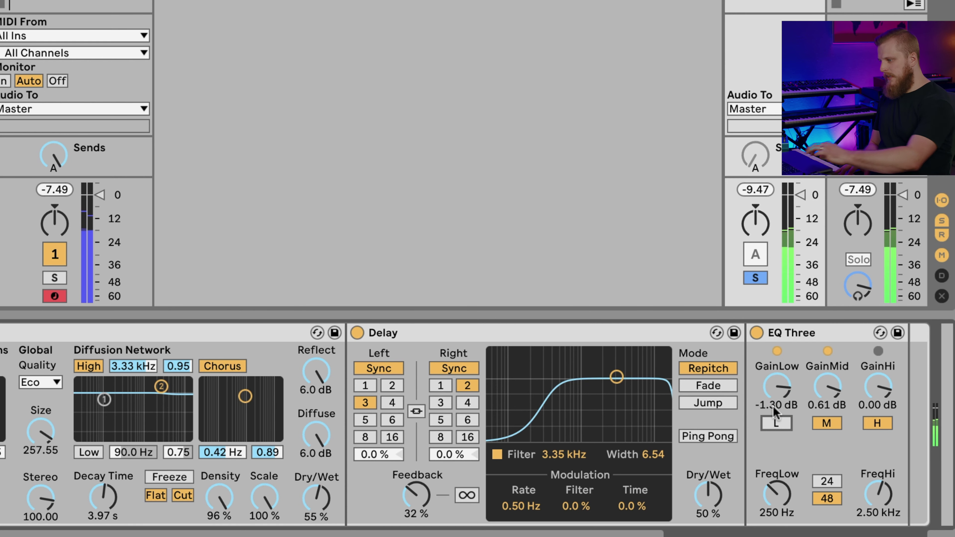
{"action": "left_click_drag", "start_coordinate": [780, 483], "coordinate": [780, 453]}
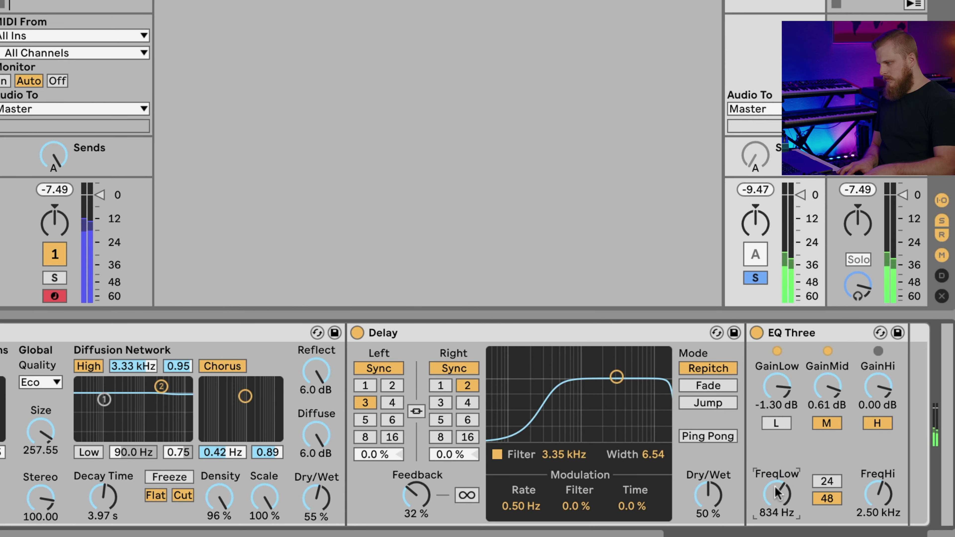
{"action": "mouse_move", "coordinate": [778, 491]}
{"action": "left_mouse_down"}
{"action": "mouse_move", "coordinate": [778, 515]}
{"action": "mouse_move", "coordinate": [775, 488]}
{"action": "left_mouse_up"}
{"action": "left_click", "coordinate": [776, 423]}
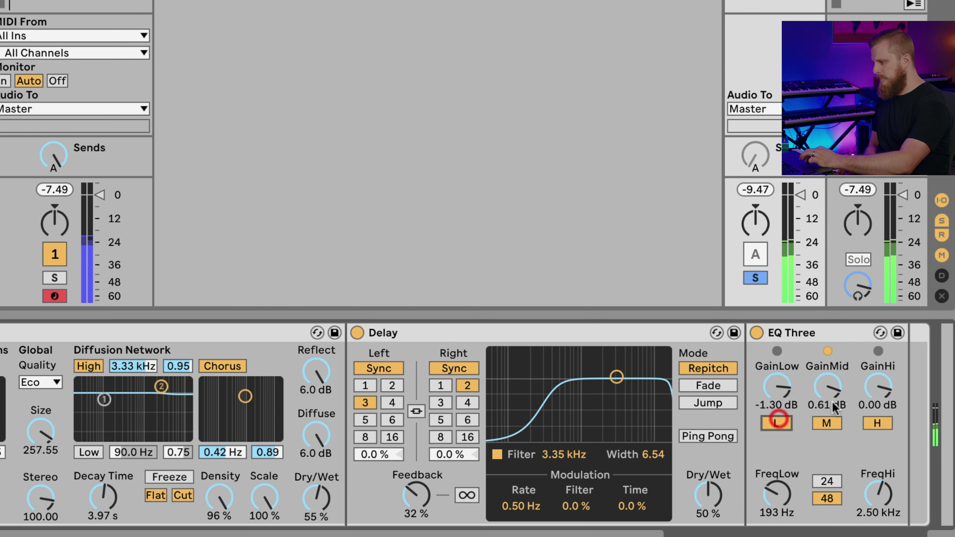
Try the EQ Three's high gain at -2.25 dB and -5.74 dB, and reset all three band gains to 0 dB
{"action": "left_click_drag", "start_coordinate": [871, 387], "coordinate": [871, 393]}
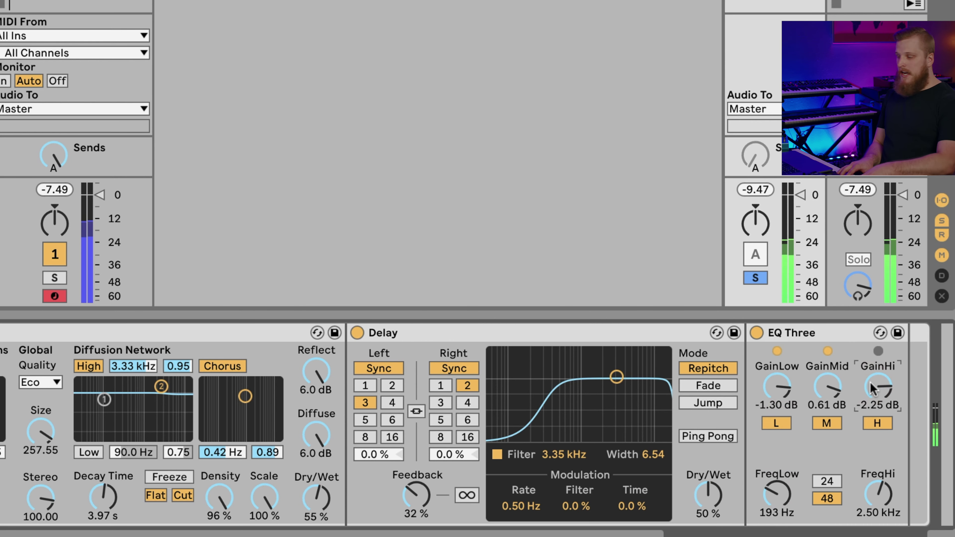
{"action": "left_click_drag", "start_coordinate": [870, 383], "coordinate": [871, 388]}
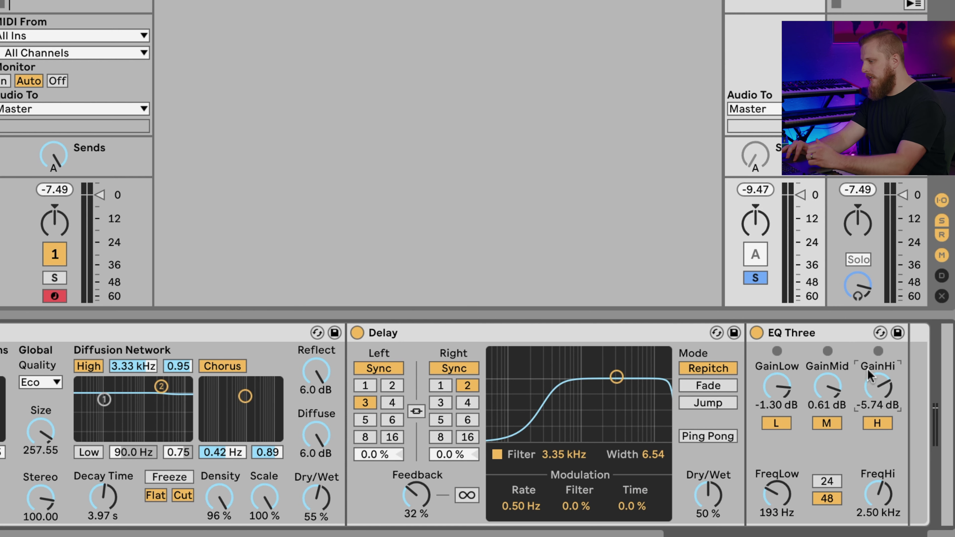
{"action": "double_click", "coordinate": [879, 387]}
{"action": "double_click", "coordinate": [822, 388]}
{"action": "double_click", "coordinate": [777, 391]}
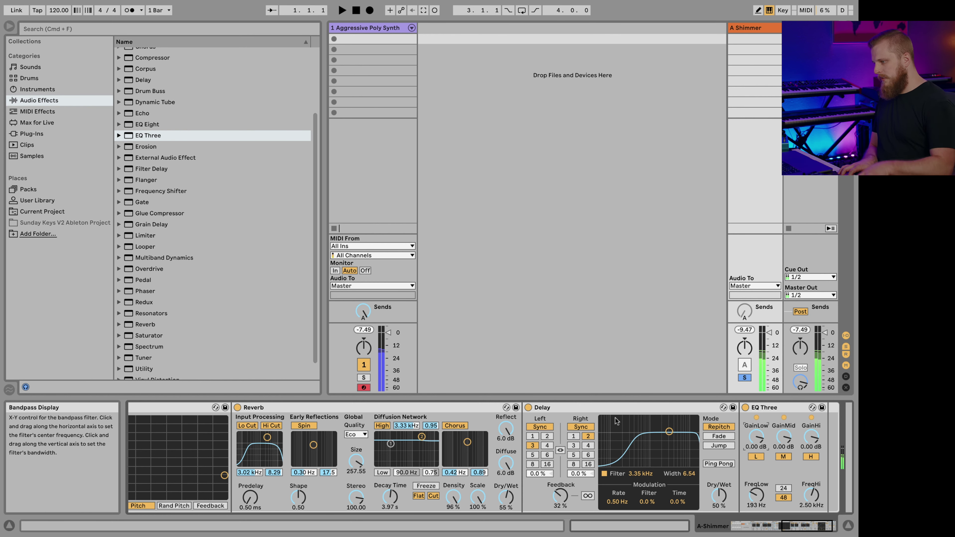
Unsolo the Shimmer return and compare the synth track's Shimmer send at -29.0 dB and -5.4 dB
{"action": "left_click", "coordinate": [743, 378]}
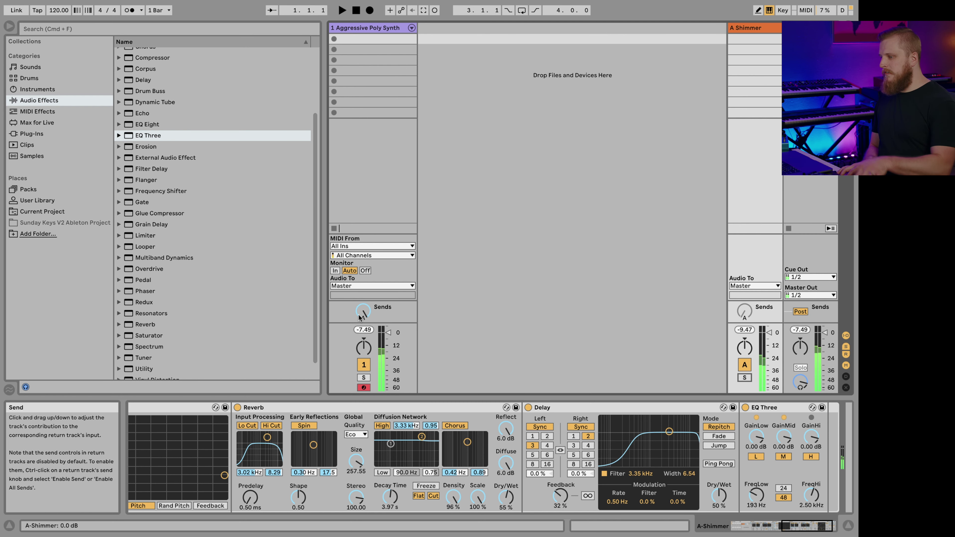
{"action": "left_click_drag", "start_coordinate": [360, 317], "coordinate": [359, 323]}
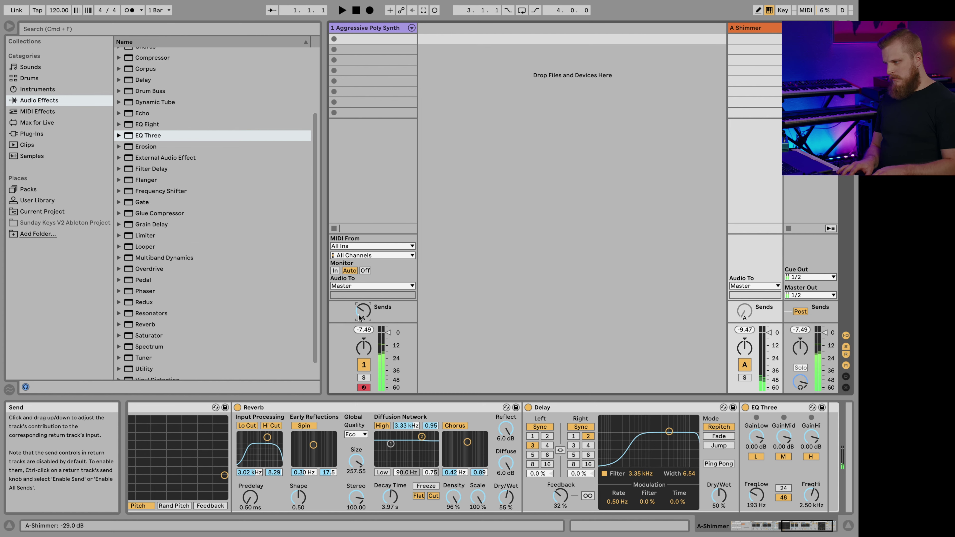
{"action": "left_click_drag", "start_coordinate": [359, 314], "coordinate": [359, 305]}
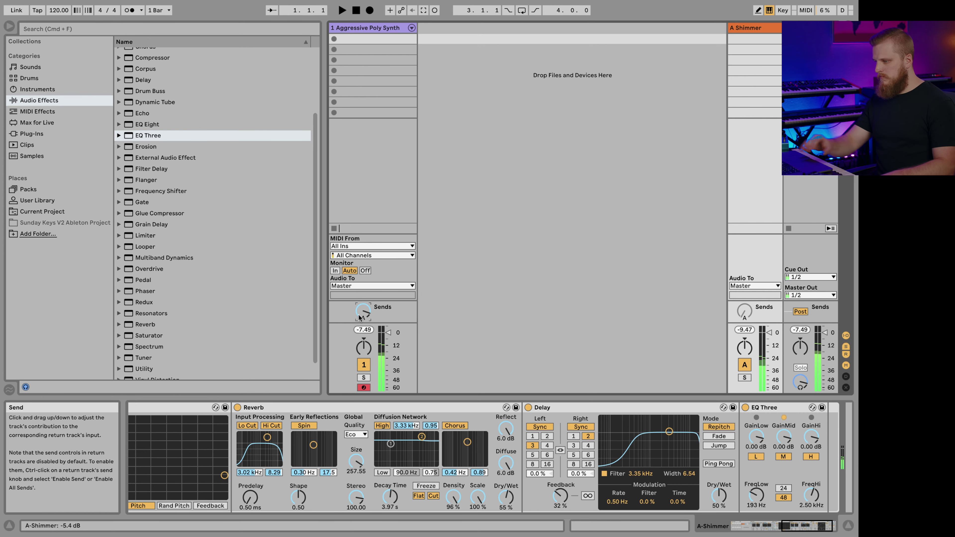
Insert a Utility with 6 dB Gain before the rack's first Reverb, and lower the synth track's Shimmer send to compensate
{"action": "scroll", "coordinate": [394, 440], "scroll_direction": "right", "scroll_amount": 3}
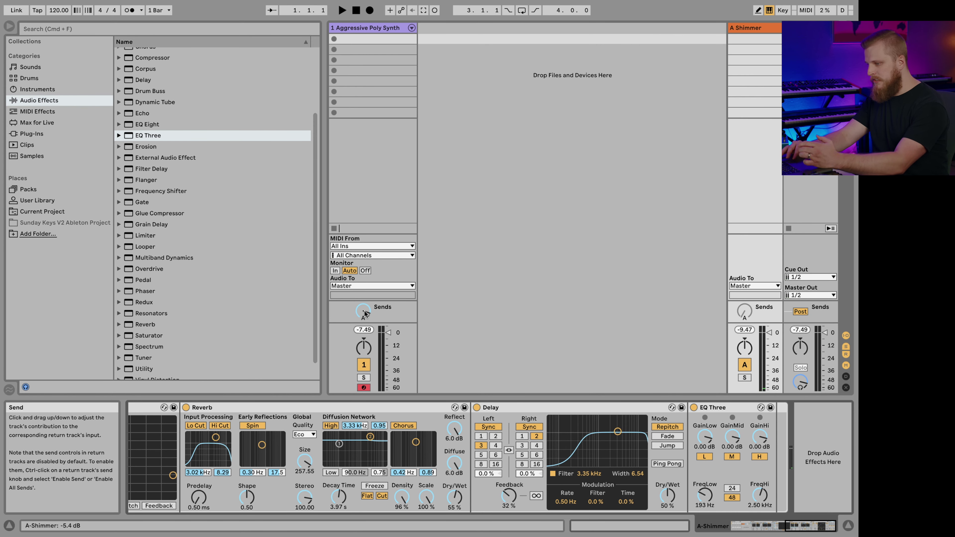
{"action": "scroll", "coordinate": [332, 450], "scroll_direction": "left", "scroll_amount": 10}
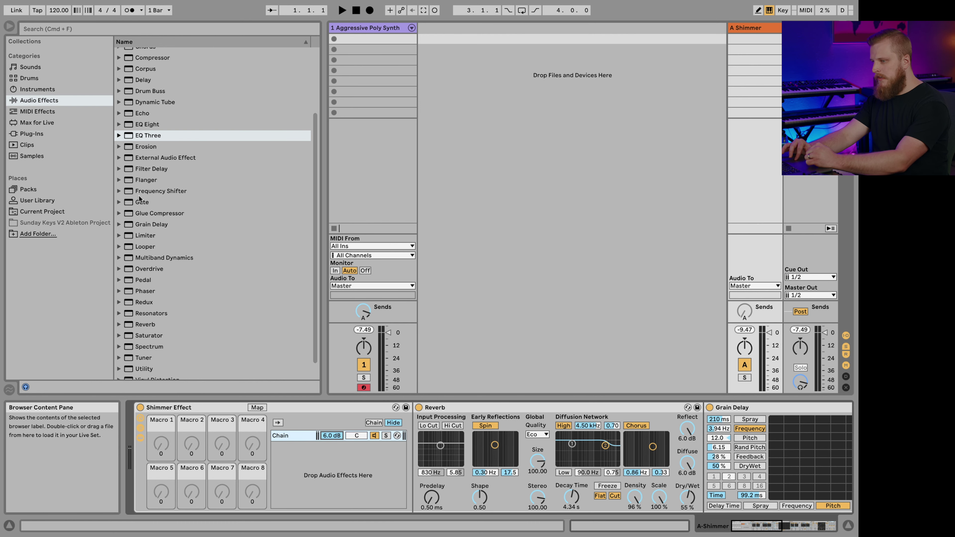
{"action": "scroll", "coordinate": [152, 215], "scroll_direction": "down", "scroll_amount": 2}
{"action": "left_click_drag", "start_coordinate": [141, 349], "coordinate": [422, 420]}
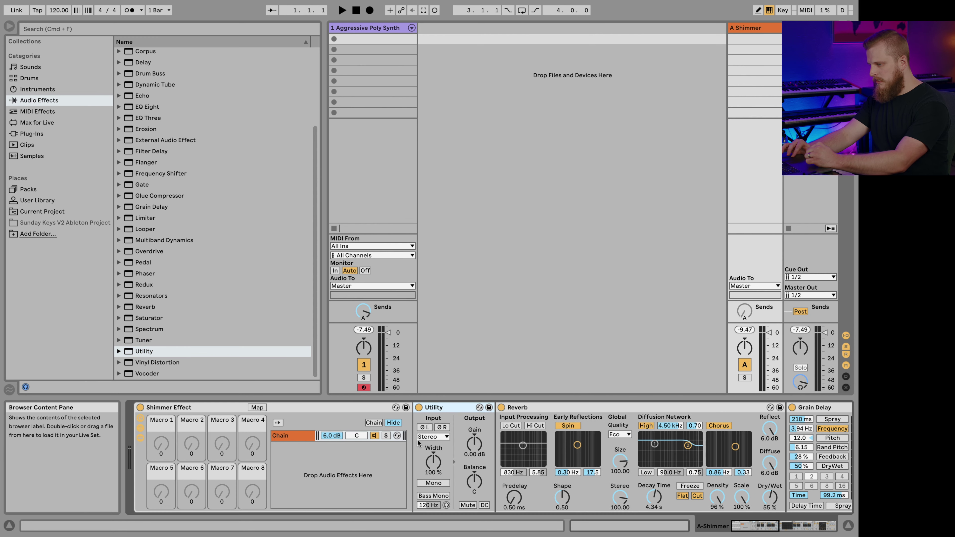
{"action": "left_click_drag", "start_coordinate": [474, 451], "coordinate": [476, 453]}
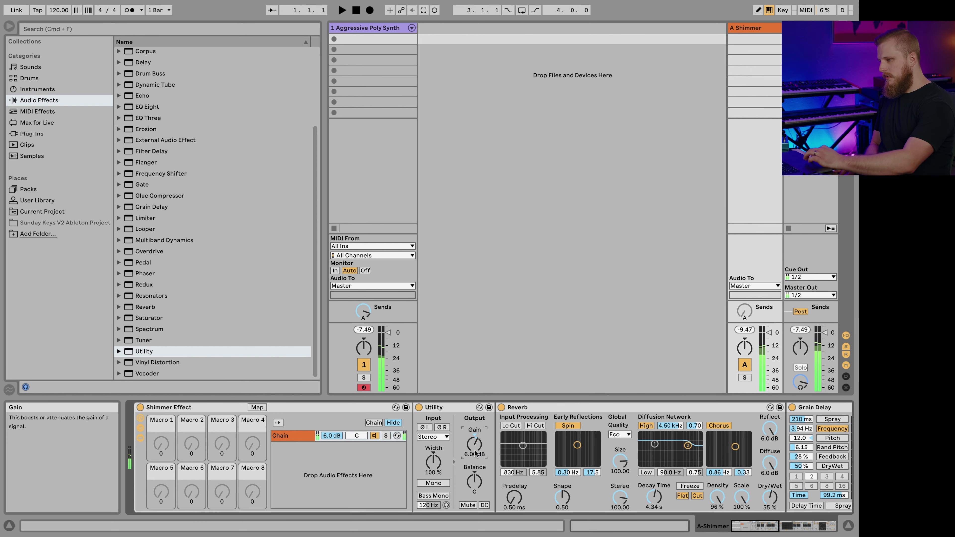
{"action": "left_click_drag", "start_coordinate": [363, 311], "coordinate": [363, 313]}
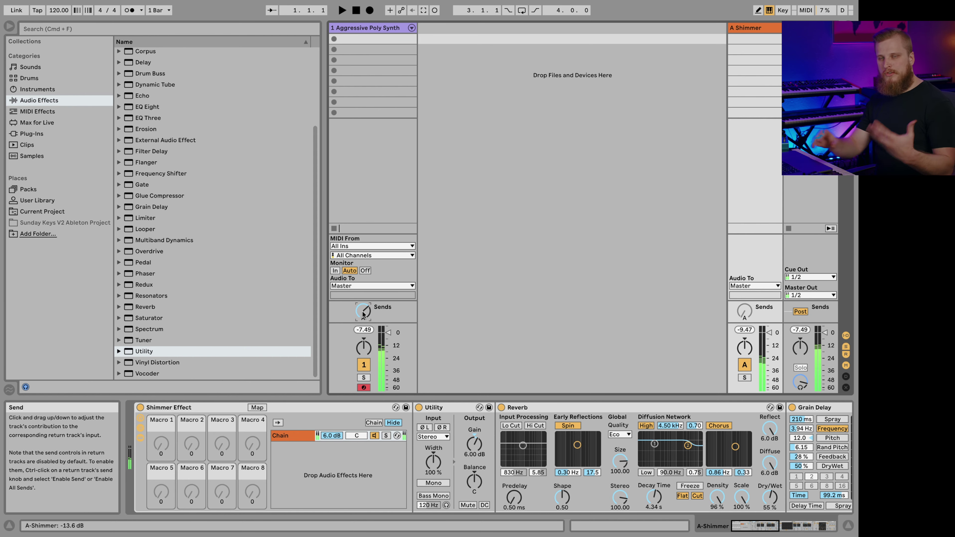
{"action": "left_click_drag", "start_coordinate": [364, 315], "coordinate": [363, 321]}
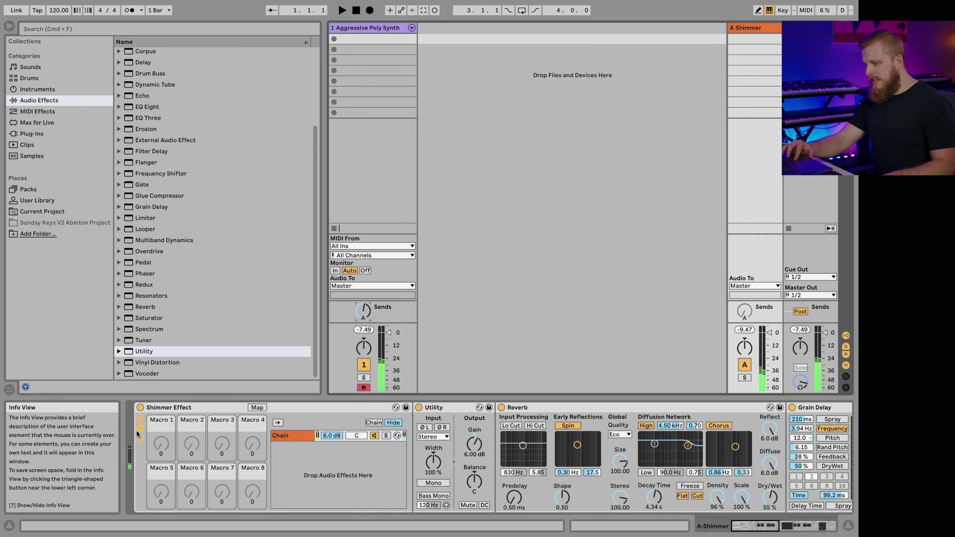
Collapse all six devices in the Shimmer Effect rack and hide its device chain and chain list, leaving only the macros
{"action": "double_click", "coordinate": [429, 408]}
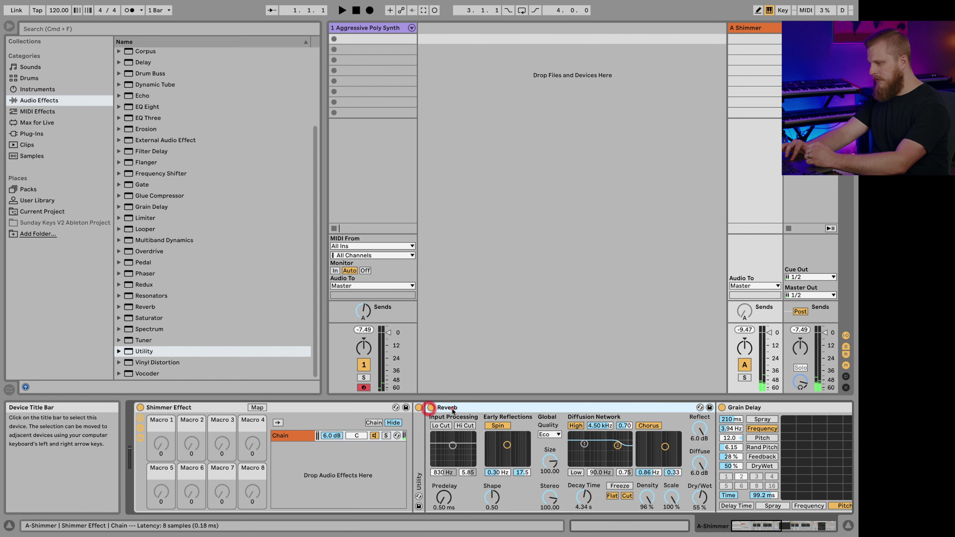
{"action": "double_click", "coordinate": [429, 408]}
{"action": "double_click", "coordinate": [467, 408]}
{"action": "double_click", "coordinate": [487, 408]}
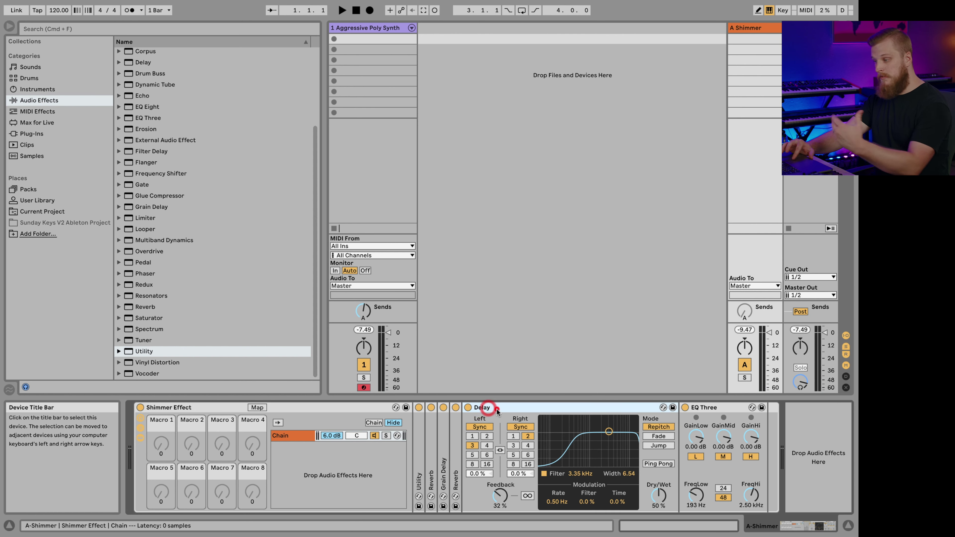
{"action": "double_click", "coordinate": [488, 408]}
{"action": "double_click", "coordinate": [511, 408]}
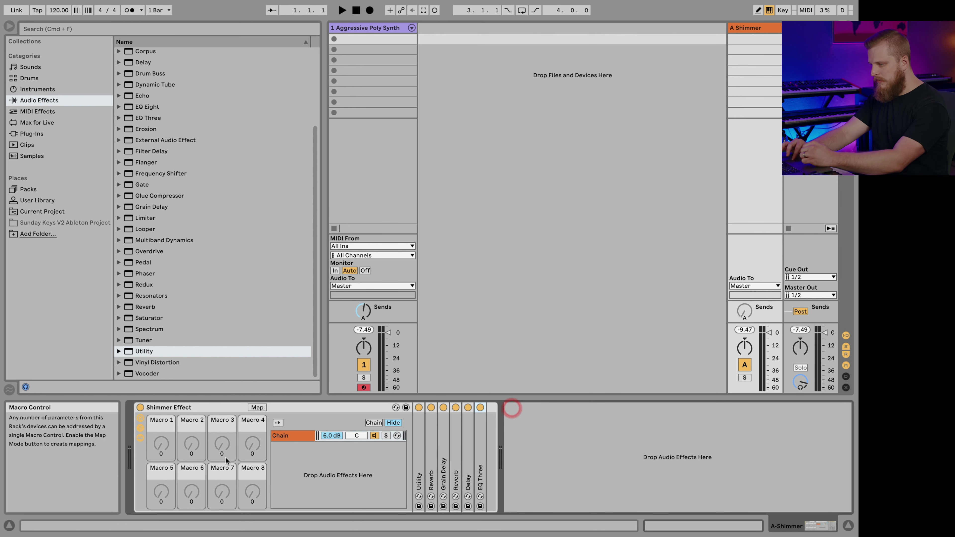
{"action": "left_click", "coordinate": [140, 438]}
{"action": "left_click", "coordinate": [141, 428]}
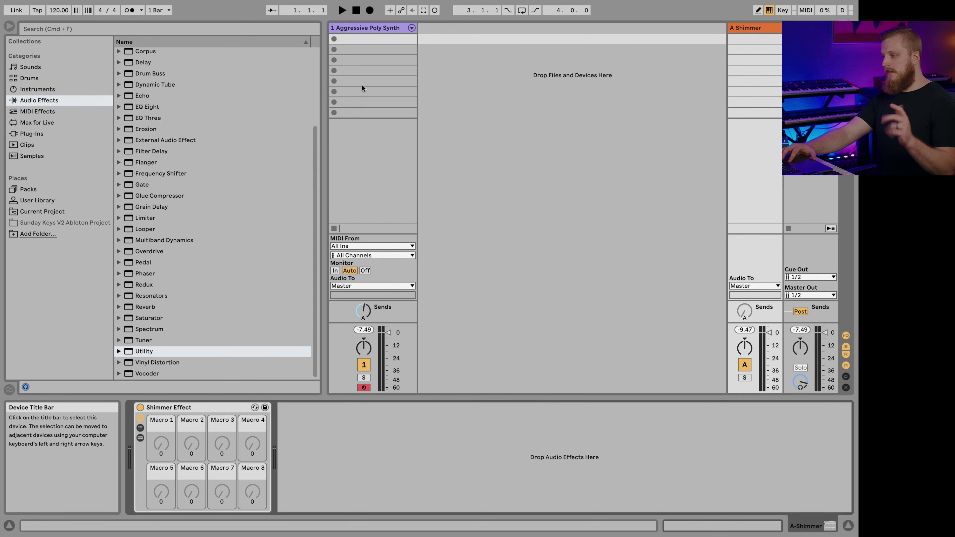
Replace the Aggressive Poly Synth with the Graced Good Organ preset from the User Library, and turn its Shimmer send fully down
{"action": "left_click", "coordinate": [370, 28]}
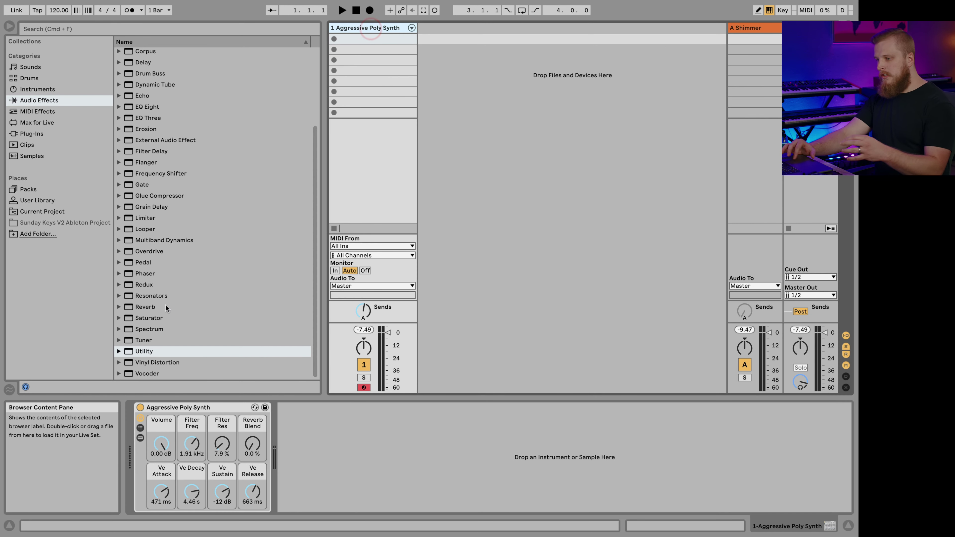
{"action": "left_click", "coordinate": [31, 201]}
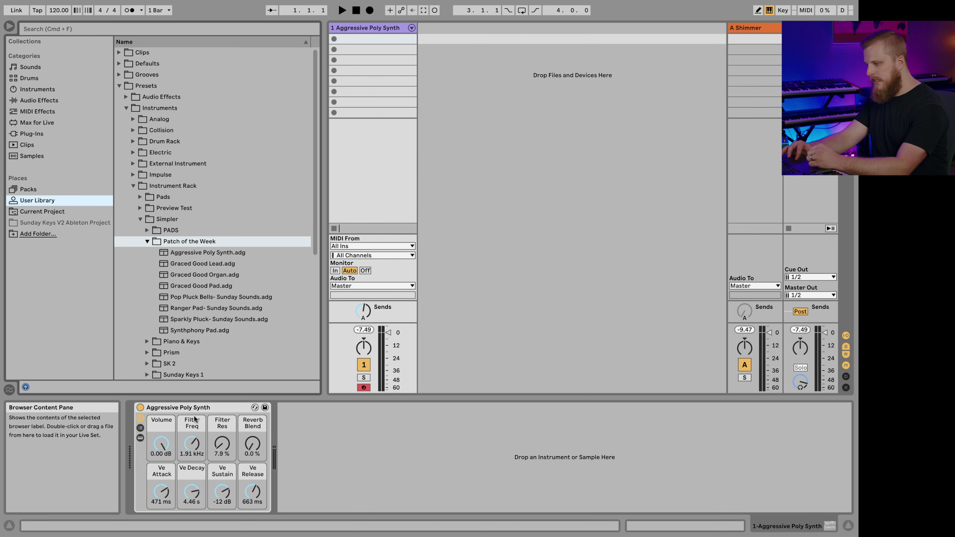
{"action": "left_click", "coordinate": [200, 275]}
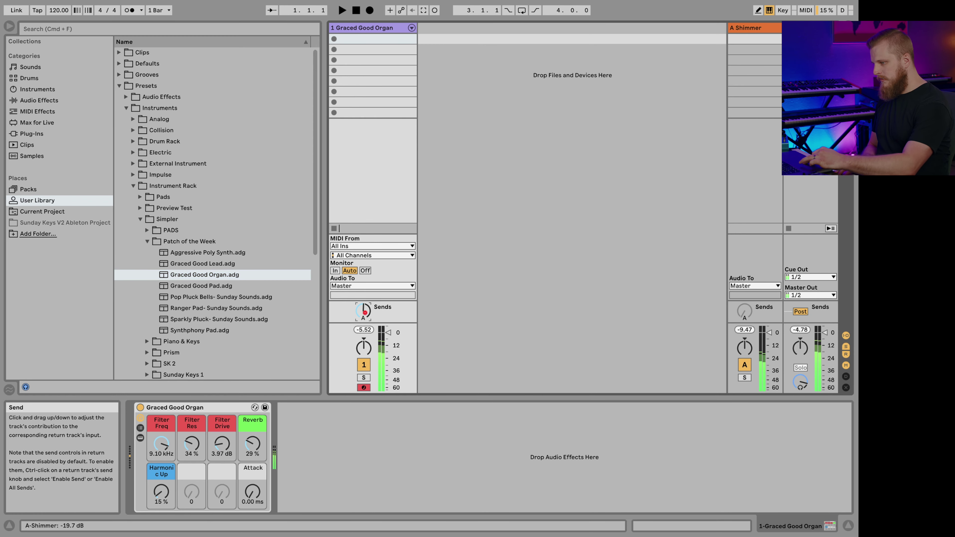
{"action": "left_click_drag", "start_coordinate": [364, 312], "coordinate": [365, 316]}
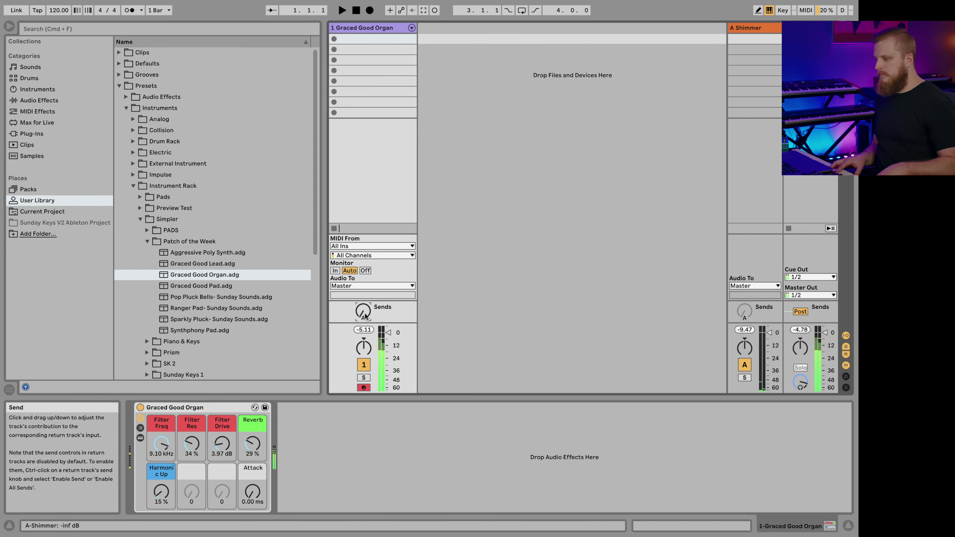
Set the organ's Filter Drive to 0 dB, Attack to 519 ms and Filter Freq to 311 Hz
{"action": "mouse_move", "coordinate": [217, 438]}
{"action": "left_mouse_down"}
{"action": "mouse_move", "coordinate": [163, 451]}
{"action": "mouse_move", "coordinate": [163, 468]}
{"action": "left_mouse_up"}
{"action": "left_click_drag", "start_coordinate": [246, 491], "coordinate": [246, 468]}
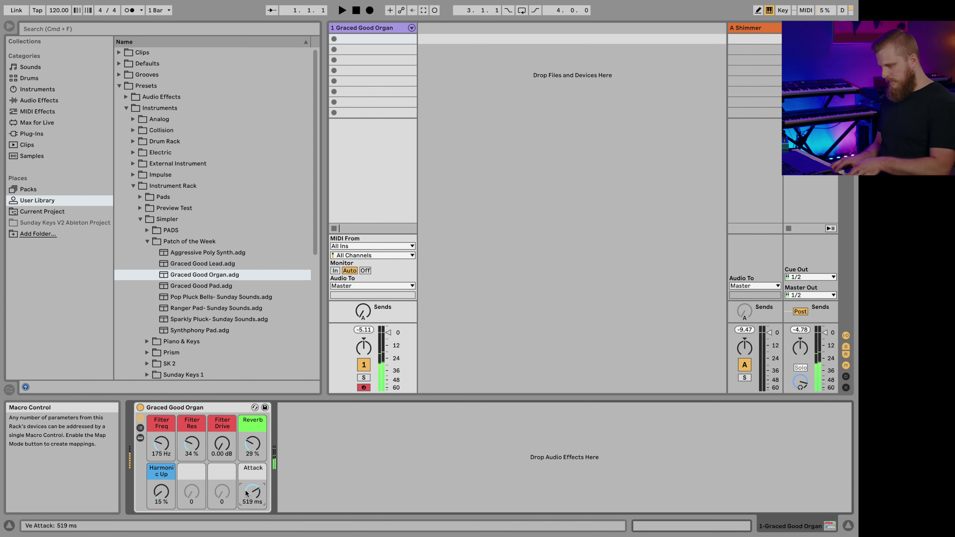
{"action": "left_click_drag", "start_coordinate": [155, 457], "coordinate": [155, 450]}
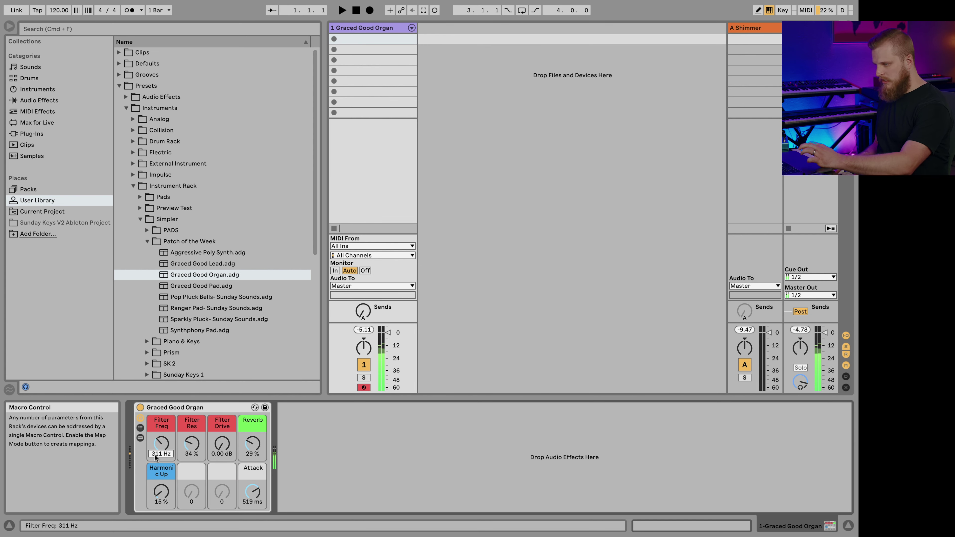
Raise the organ track's Shimmer send gradually, first to -23.8 dB and a little further
{"action": "left_click", "coordinate": [354, 313]}
{"action": "left_click_drag", "start_coordinate": [354, 313], "coordinate": [354, 297]}
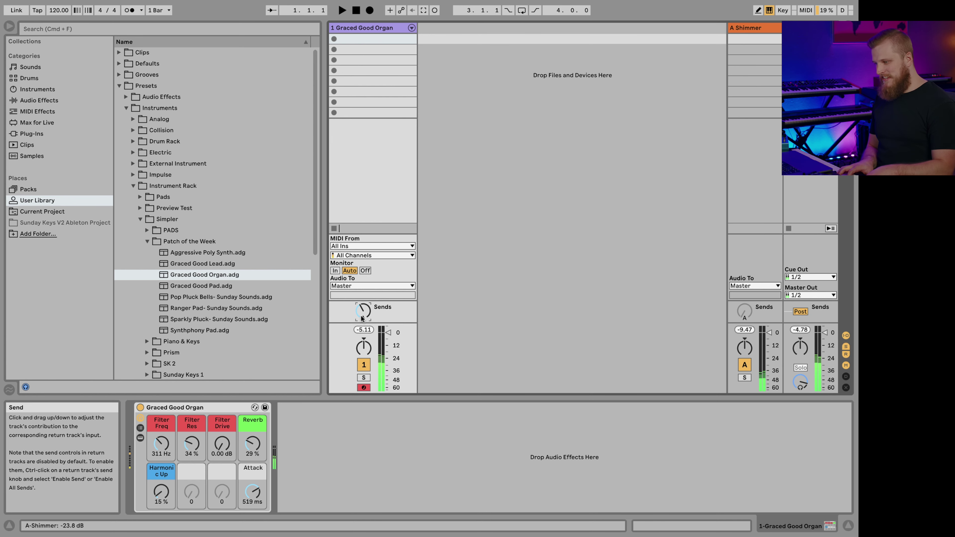
{"action": "left_click", "coordinate": [361, 316]}
{"action": "left_click_drag", "start_coordinate": [360, 315], "coordinate": [360, 314]}
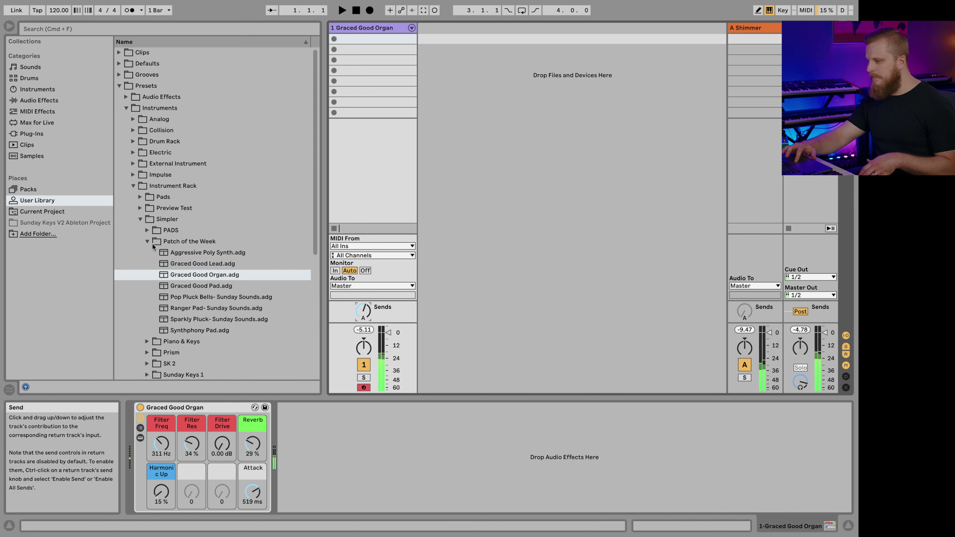
Try the Graced Good Pad preset with Filter Freq at 22.0 kHz, and replace it with Synthphony Pad
{"action": "left_click_drag", "start_coordinate": [193, 286], "coordinate": [194, 408]}
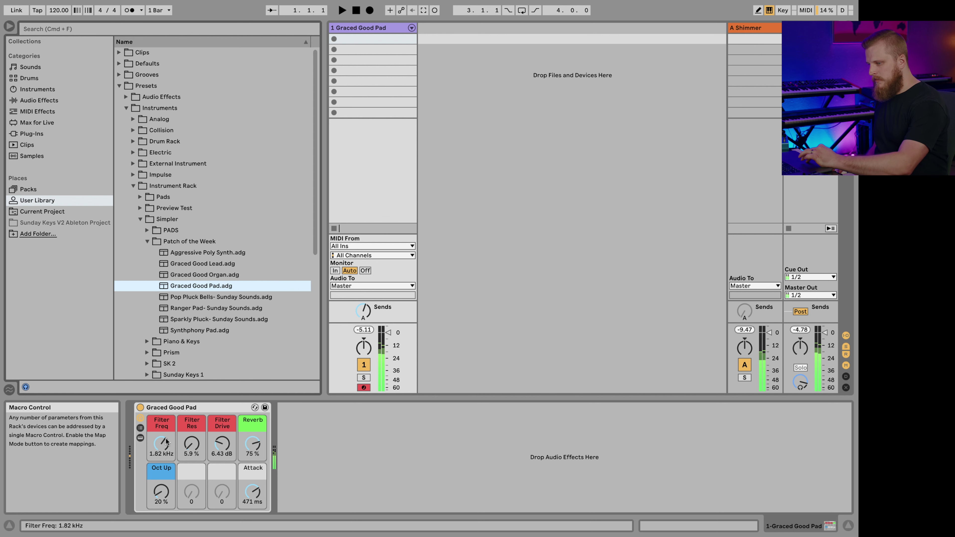
{"action": "left_click_drag", "start_coordinate": [161, 444], "coordinate": [162, 410]}
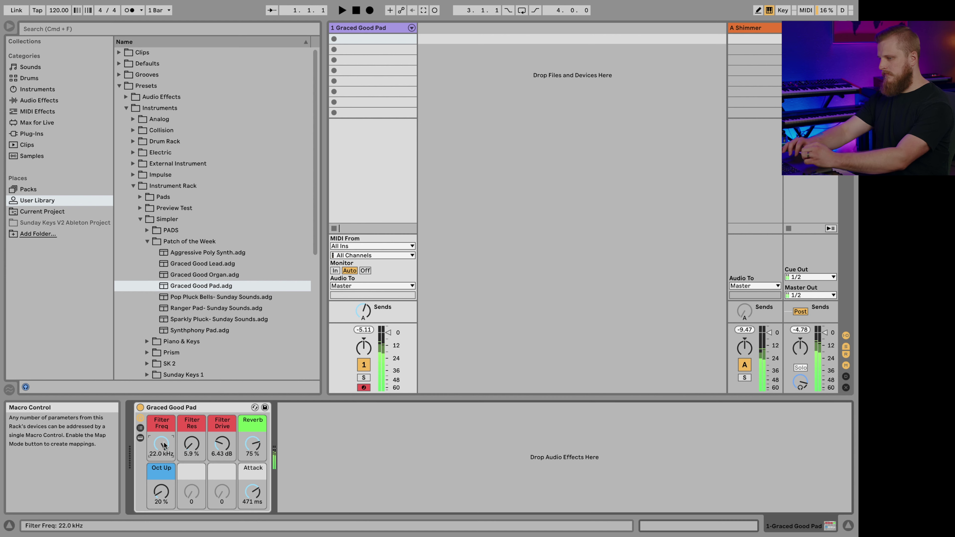
{"action": "double_click", "coordinate": [187, 330]}
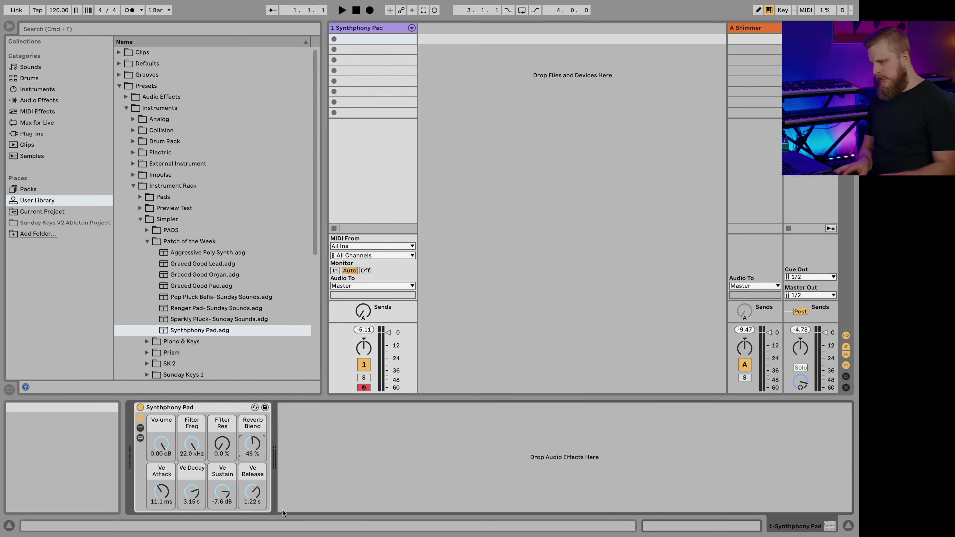